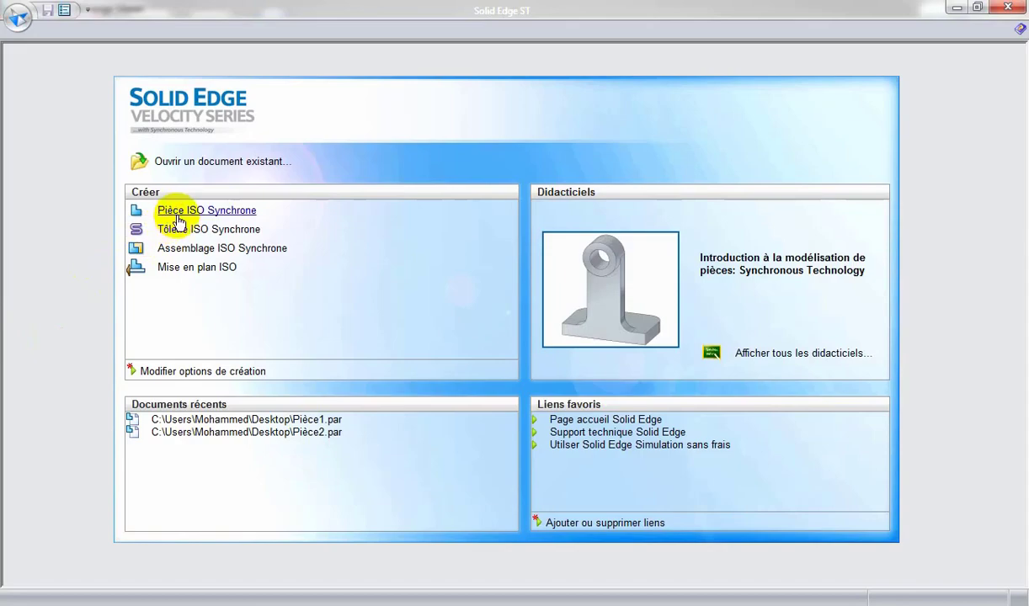
Step: Create a new ISO synchronous part and sketch a 50 mm diameter circle centred on the origin in the XZ plane
{"action": "left_click", "coordinate": [182, 212]}
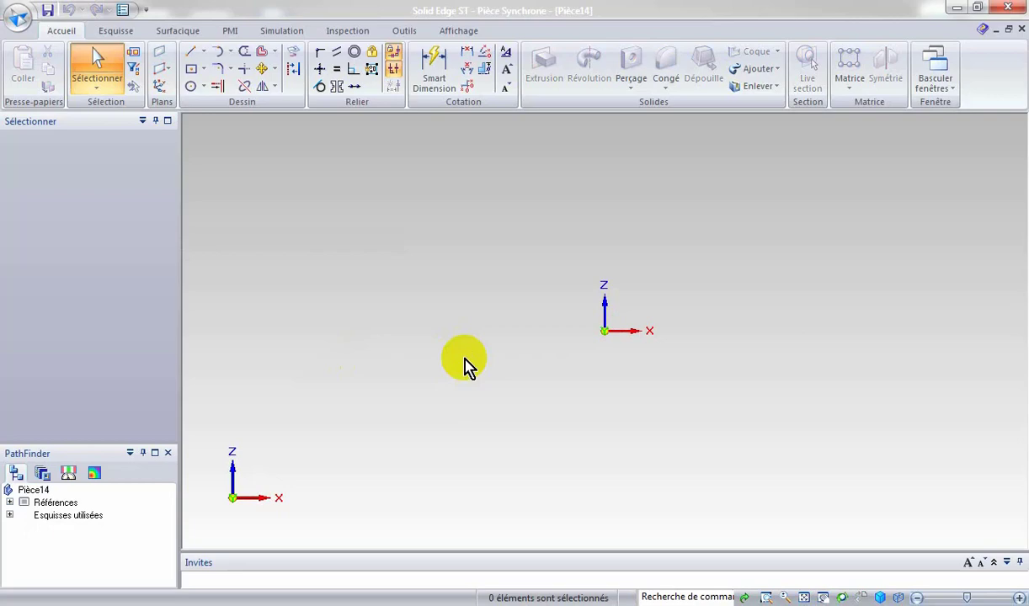
{"action": "left_click", "coordinate": [191, 87]}
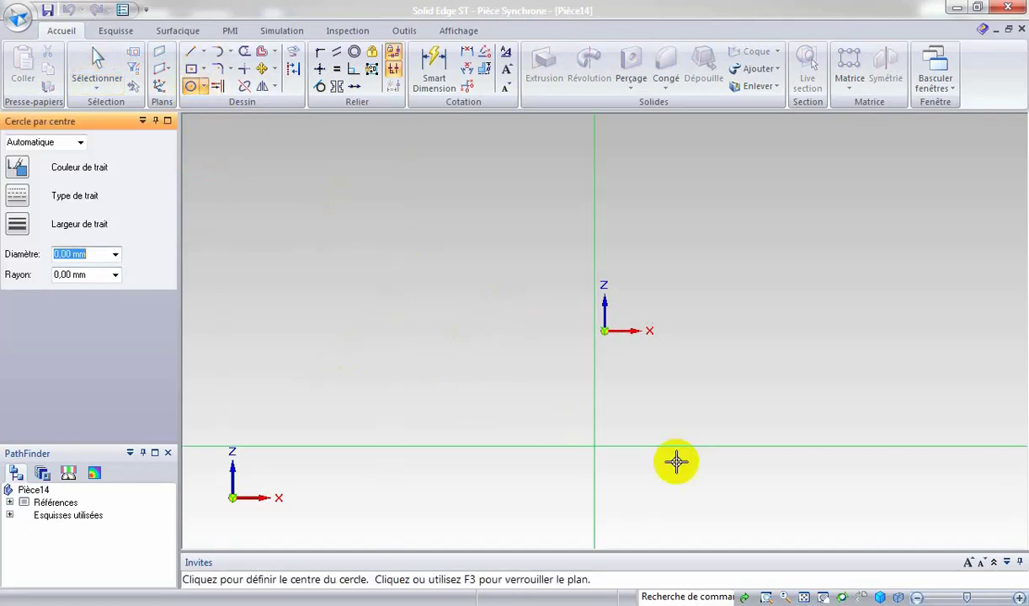
{"action": "left_click", "coordinate": [604, 330]}
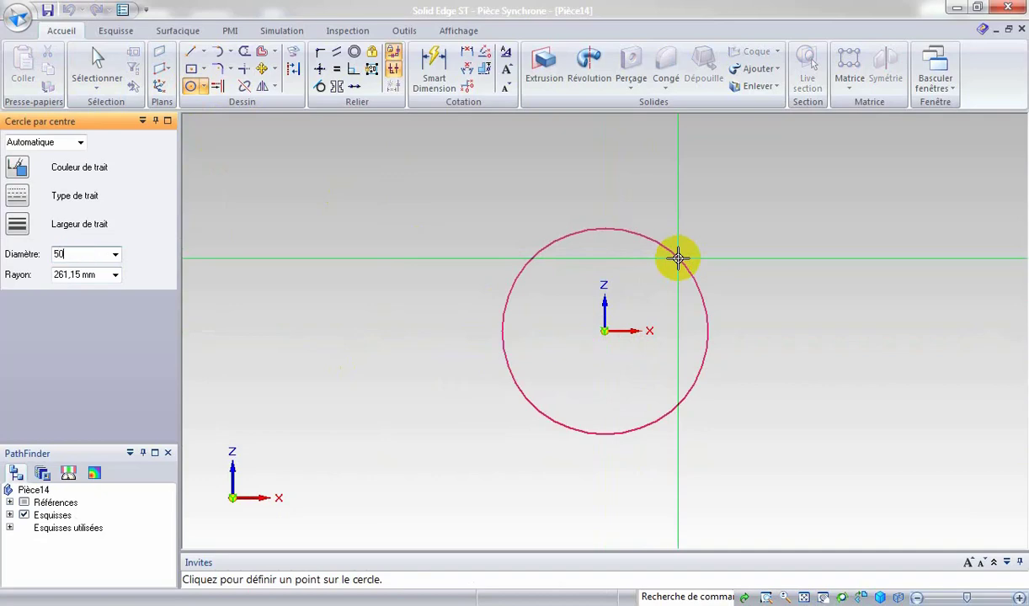
{"action": "type", "text": "50"}
{"action": "key", "text": "Tab"}
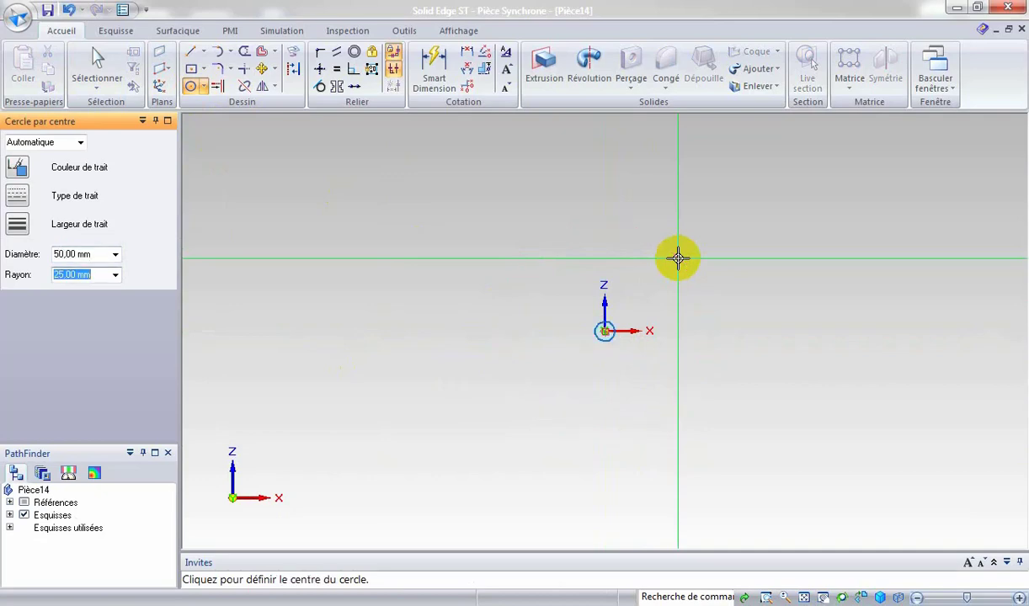
Step: Sketch a two-point rectangle 50 mm wide and 37 mm high downward from the circle's left quadrant point, at an angle of 0°
{"action": "left_click", "coordinate": [766, 598]}
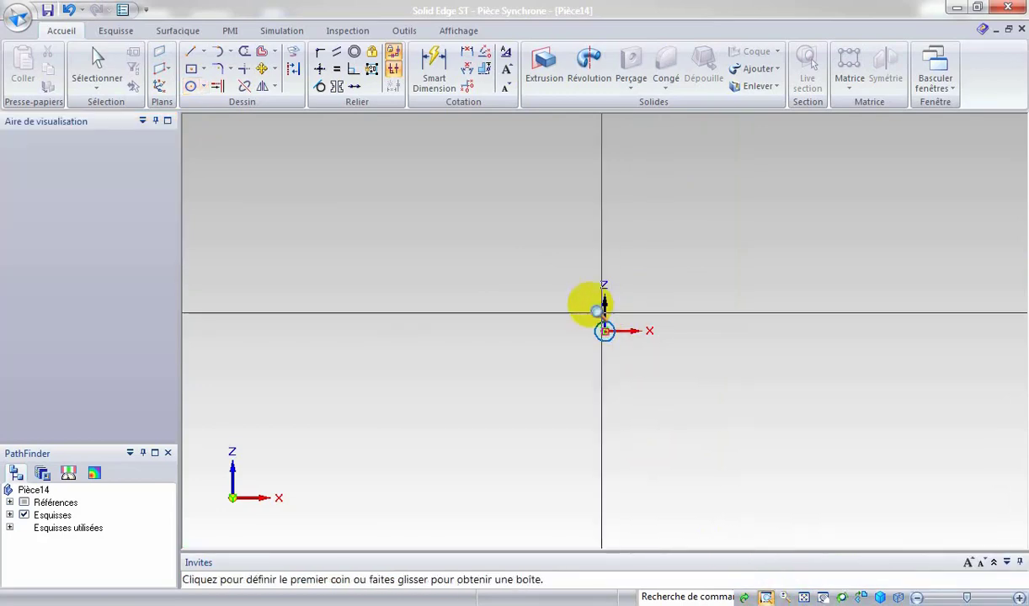
{"action": "left_click_drag", "start_coordinate": [563, 295], "coordinate": [665, 391]}
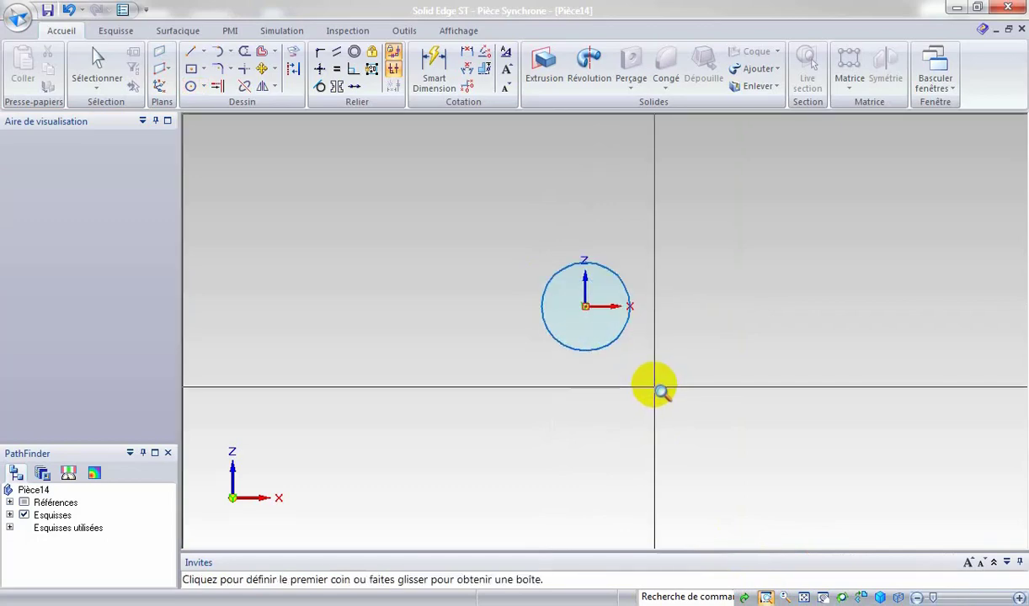
{"action": "right_click", "coordinate": [654, 384]}
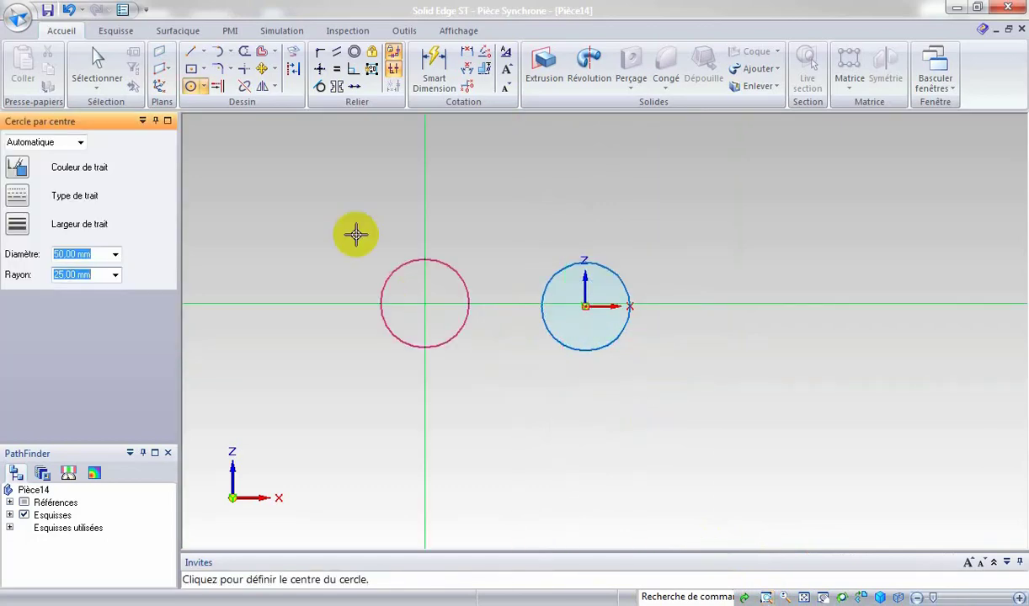
{"action": "left_click", "coordinate": [203, 70]}
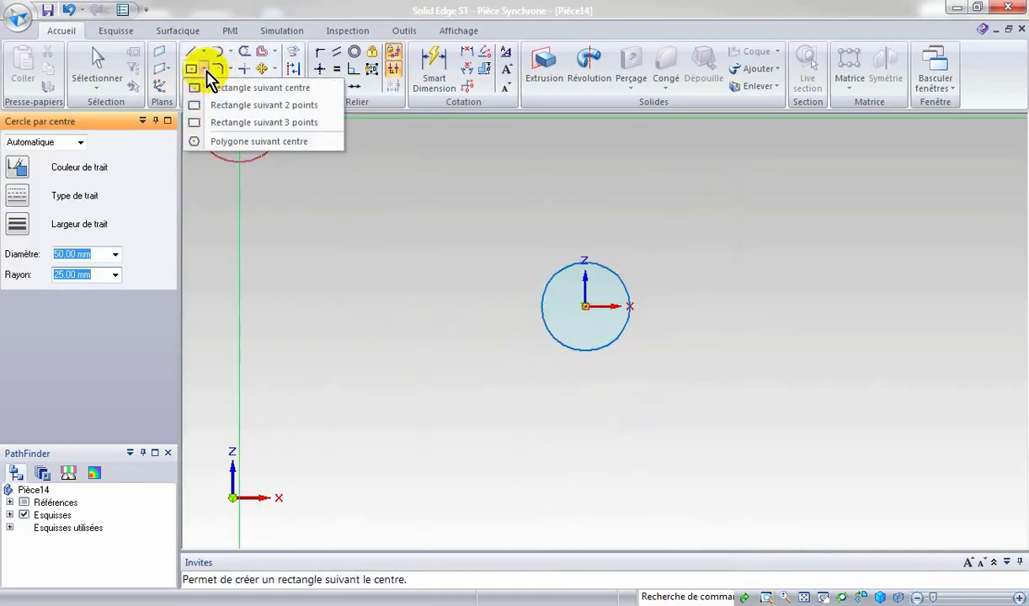
{"action": "left_click", "coordinate": [226, 113]}
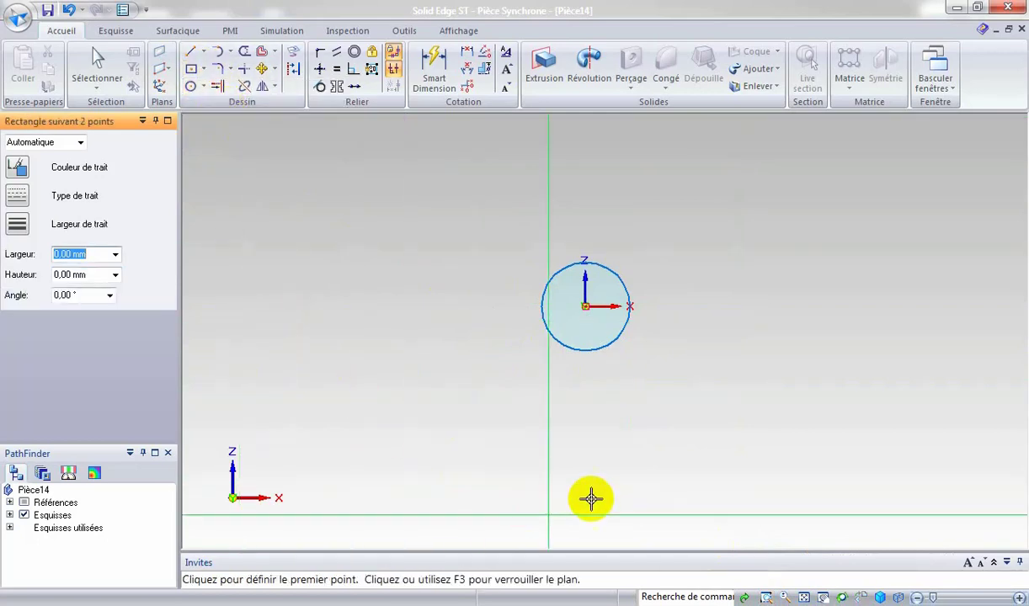
{"action": "left_click", "coordinate": [539, 307]}
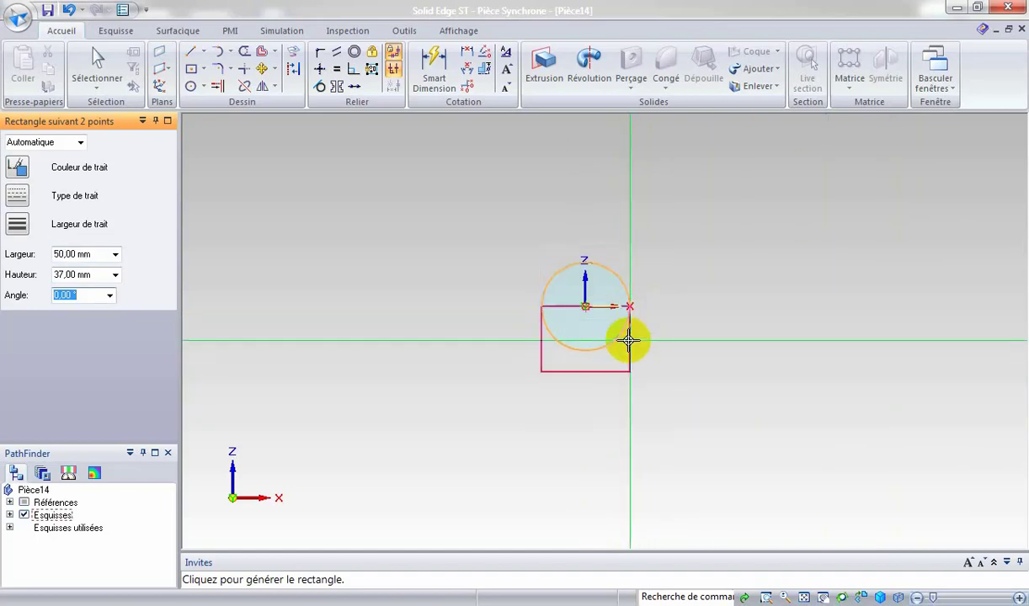
{"action": "left_click", "coordinate": [629, 340]}
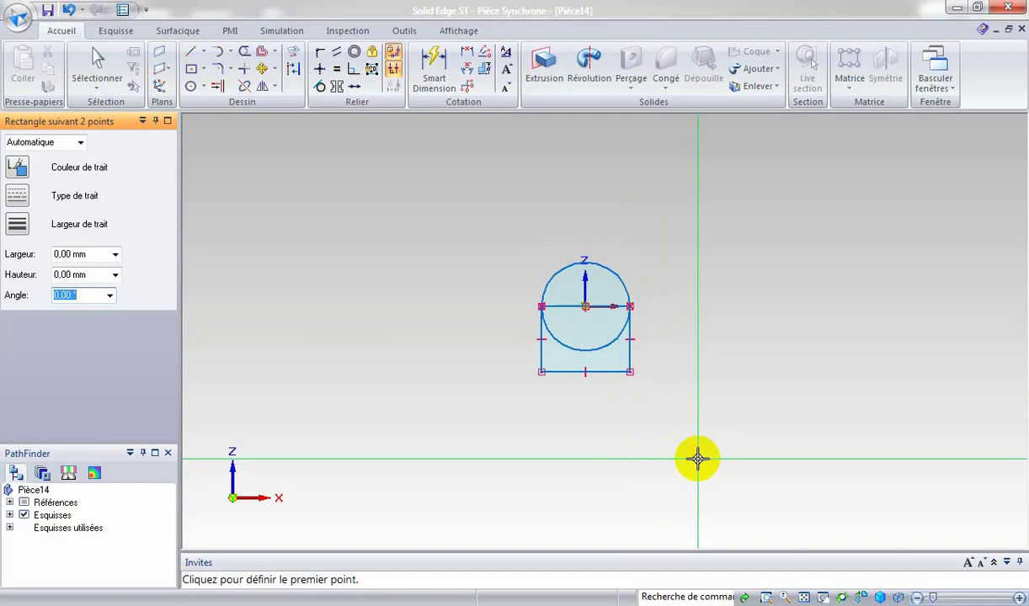
Step: Trim away the circle's lower half and the rectangle's upper edge to leave a single round-topped outline
{"action": "left_click", "coordinate": [804, 597]}
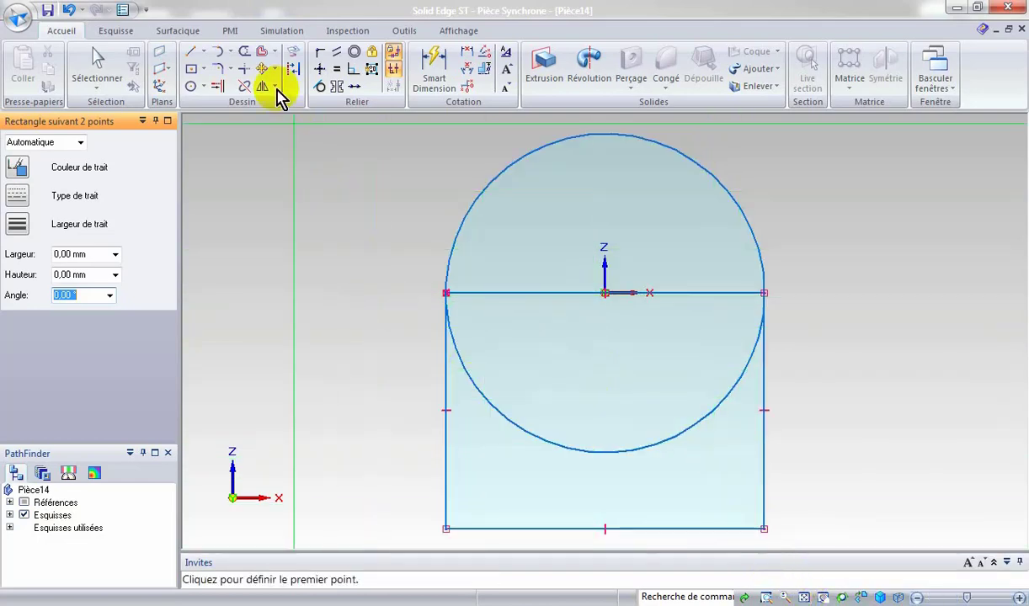
{"action": "left_click", "coordinate": [245, 51]}
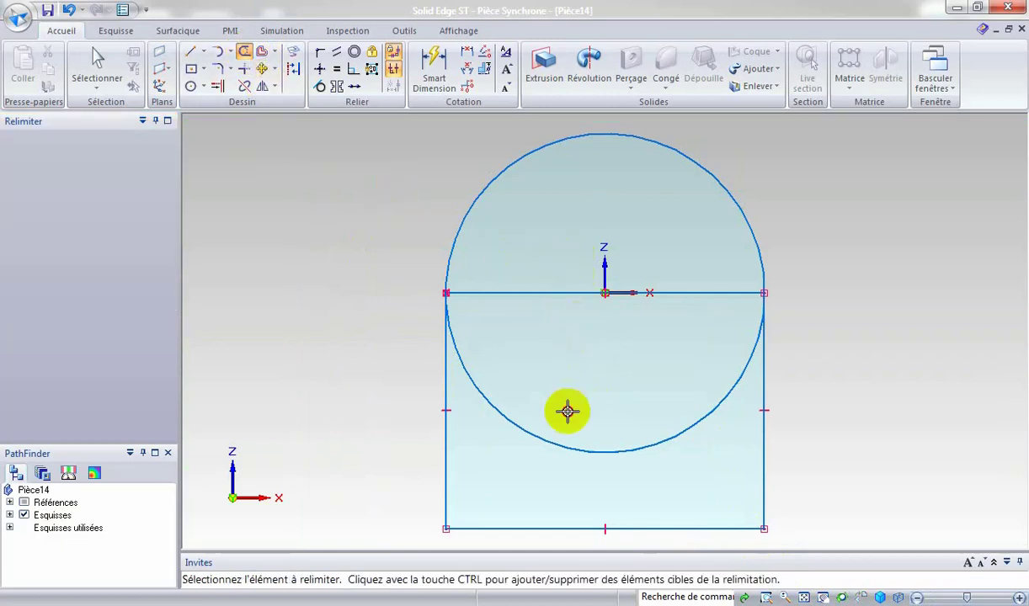
{"action": "left_click", "coordinate": [670, 439]}
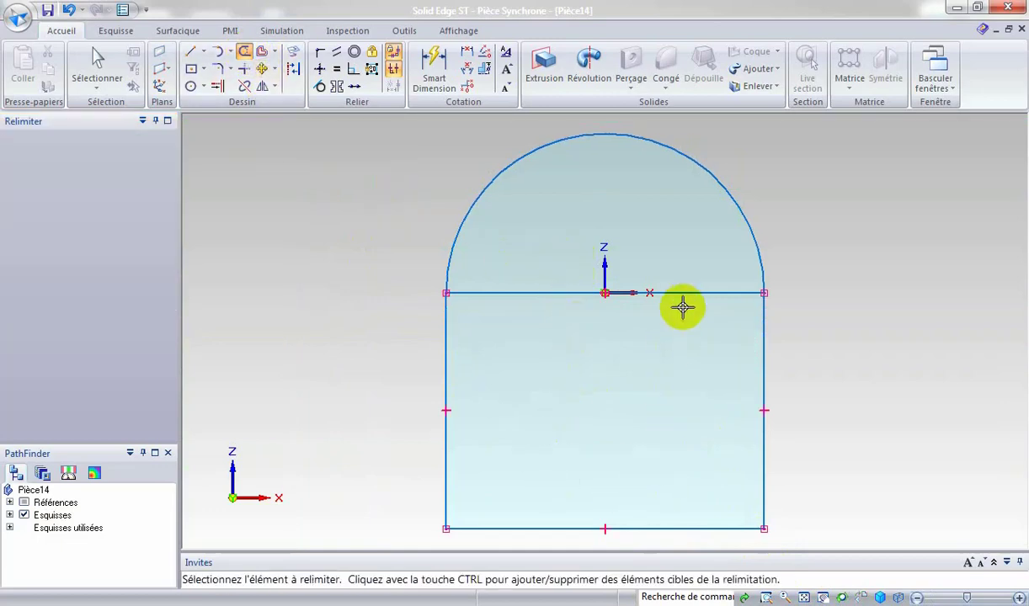
{"action": "left_click", "coordinate": [685, 293]}
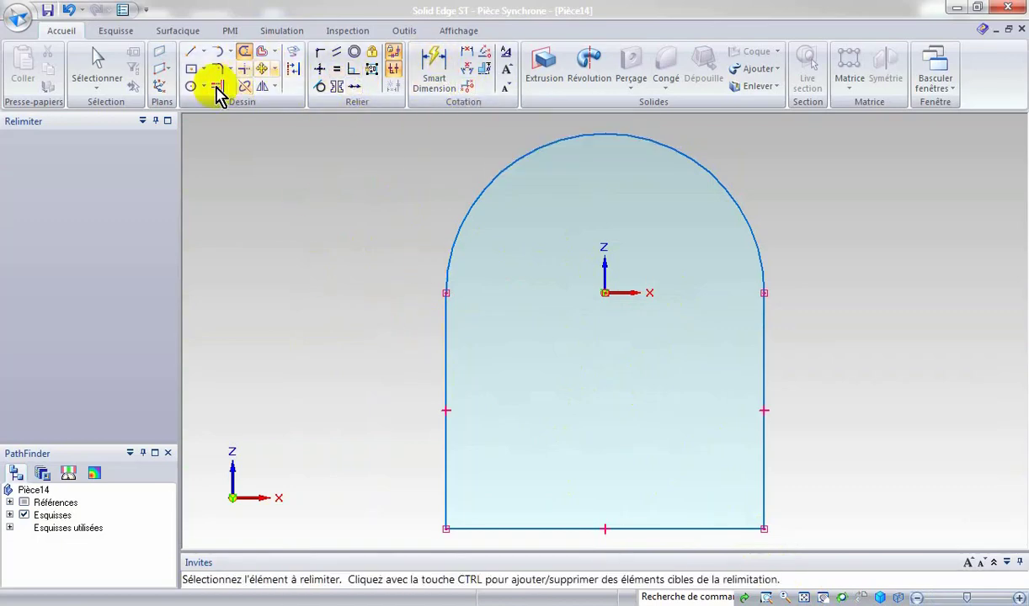
Step: Sketch a 16 mm diameter circle at the origin, concentric with the outline's arc
{"action": "left_click", "coordinate": [190, 87]}
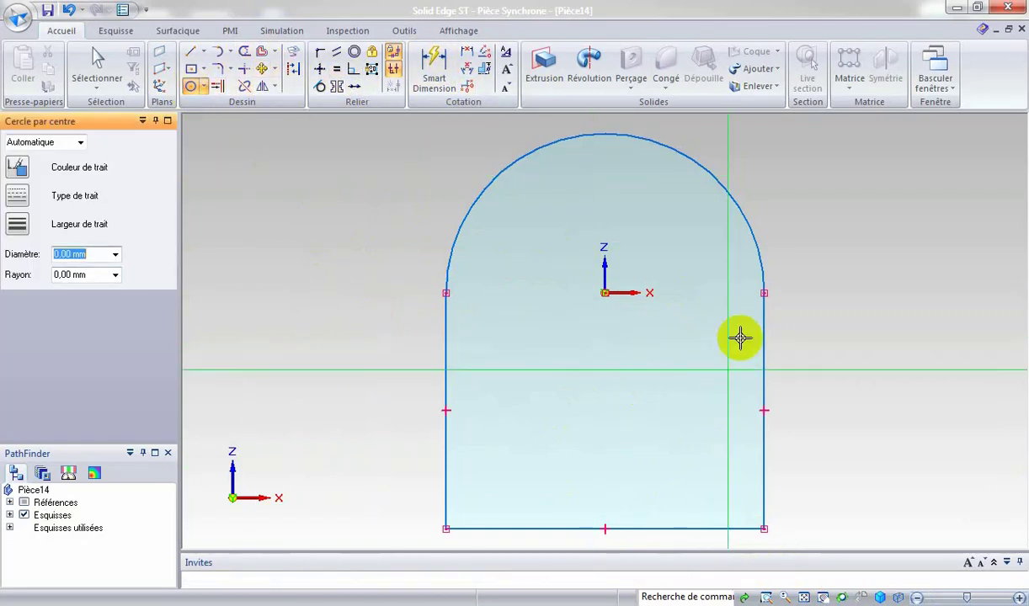
{"action": "left_click", "coordinate": [604, 293]}
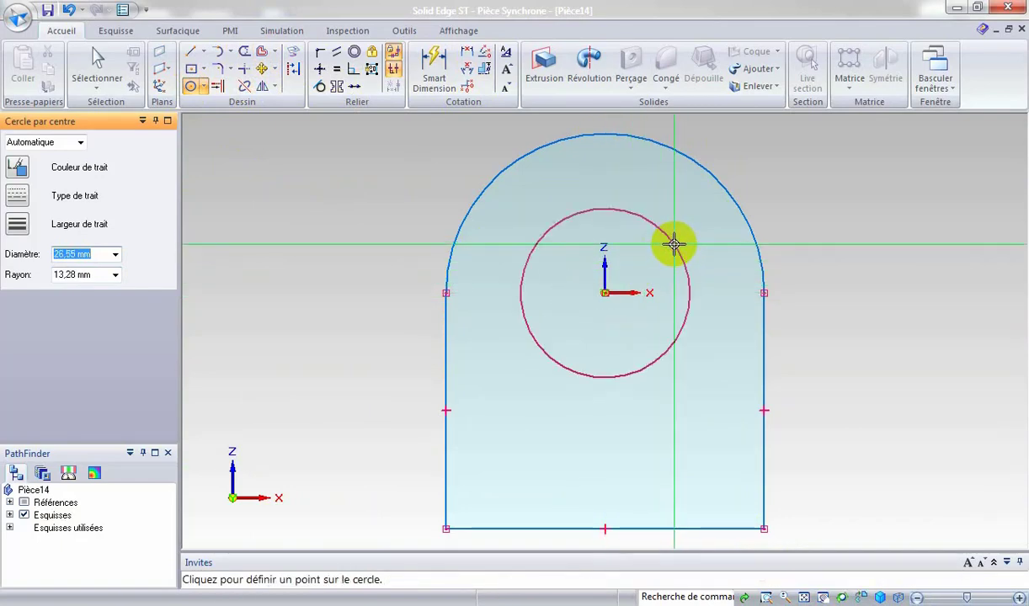
{"action": "type", "text": "16"}
{"action": "key", "text": "Return"}
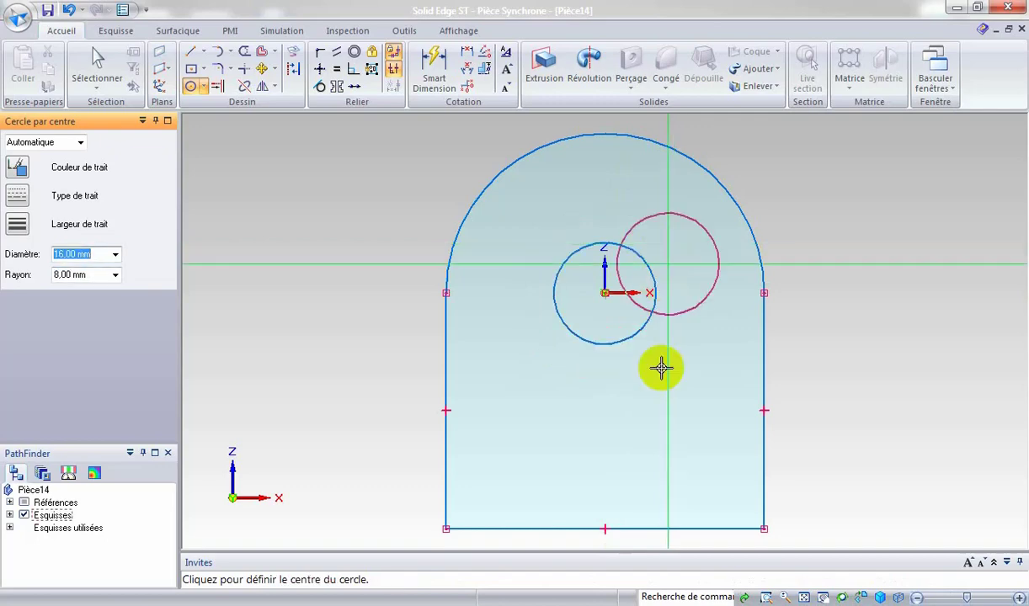
Step: Dimension the outer arc's radius, the inner circle's diameter and the length of the outline's left vertical side
{"action": "left_click", "coordinate": [434, 67]}
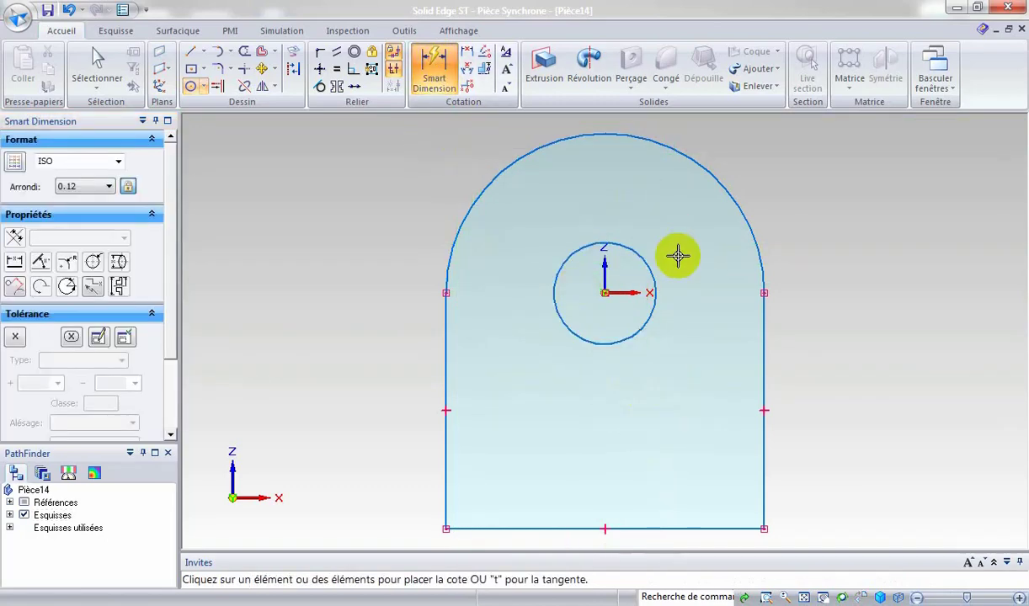
{"action": "left_click", "coordinate": [733, 193]}
{"action": "left_click", "coordinate": [748, 182]}
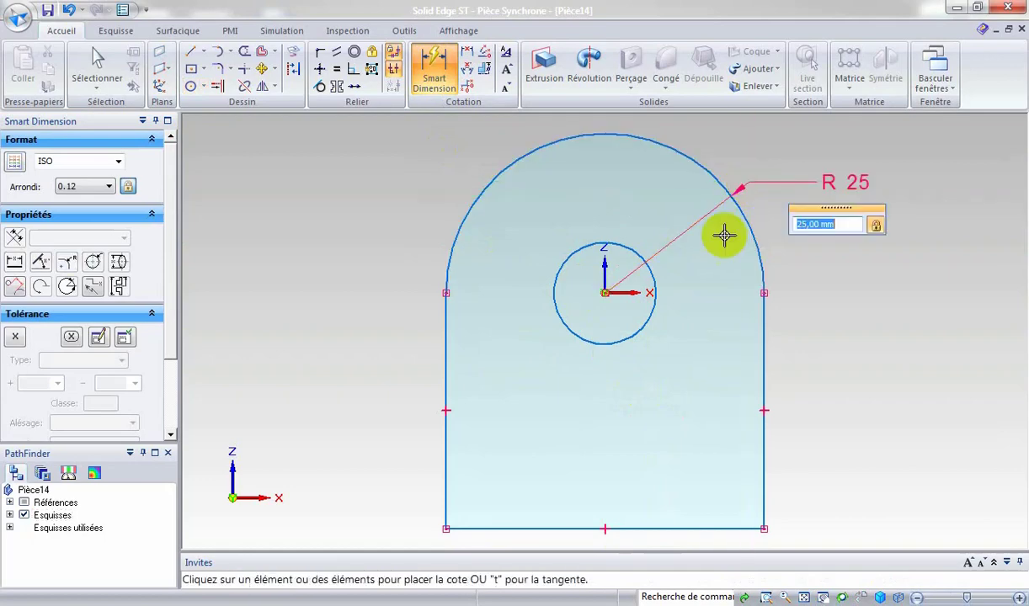
{"action": "left_click", "coordinate": [570, 252]}
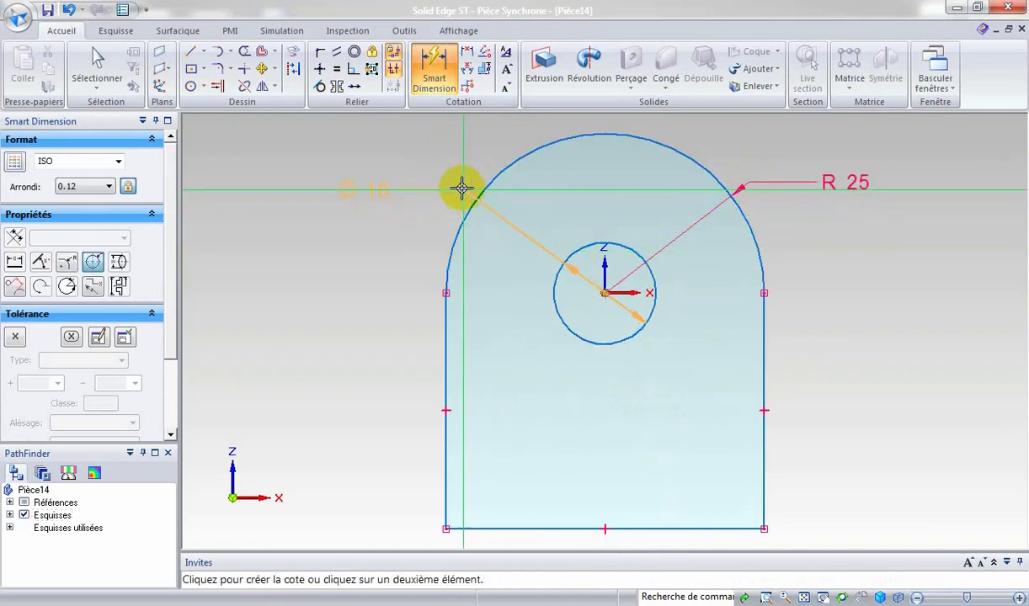
{"action": "left_click", "coordinate": [502, 206]}
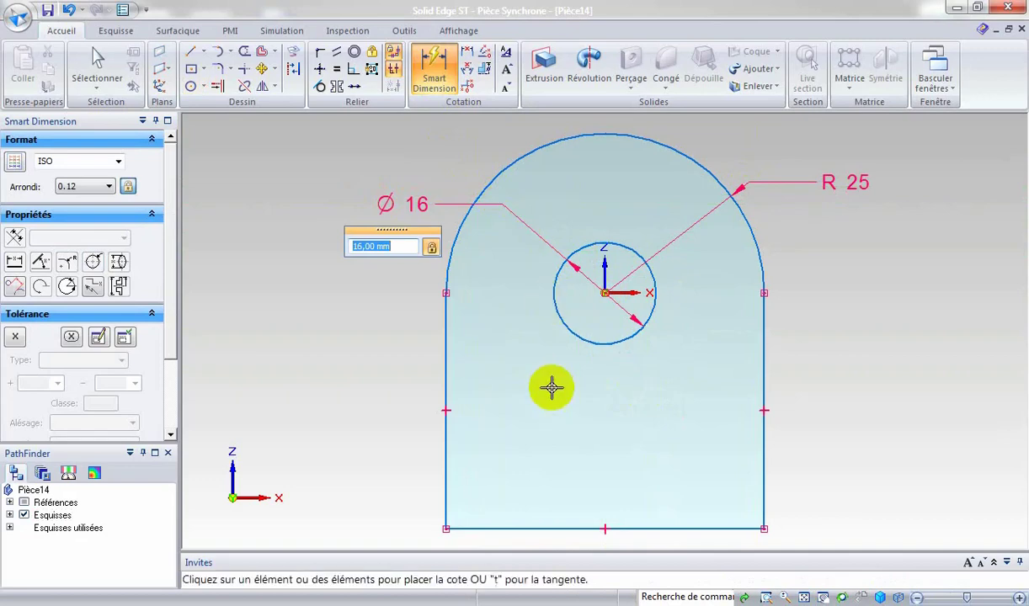
{"action": "left_click", "coordinate": [447, 369]}
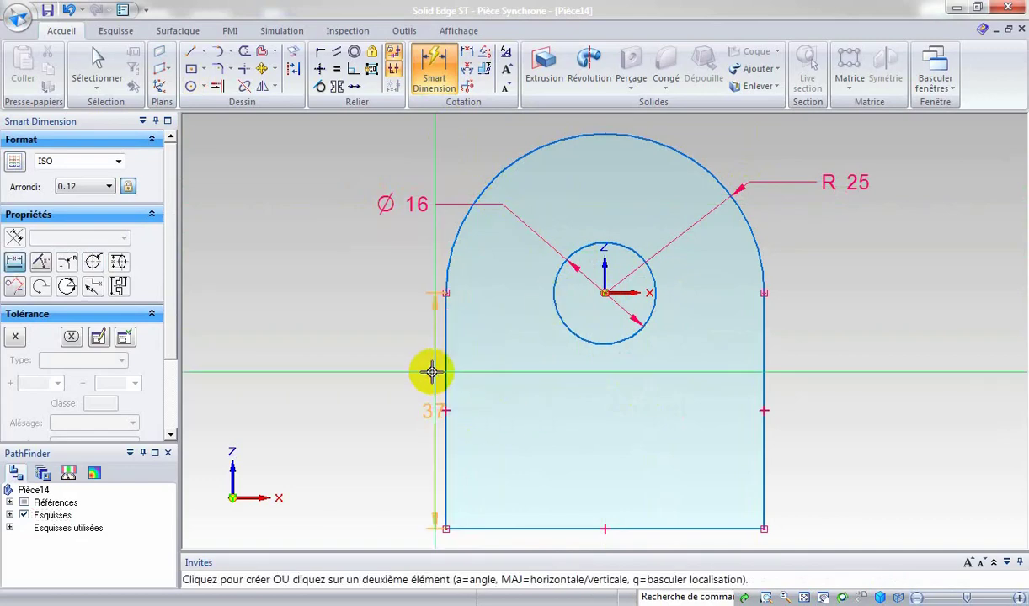
{"action": "left_click", "coordinate": [416, 374]}
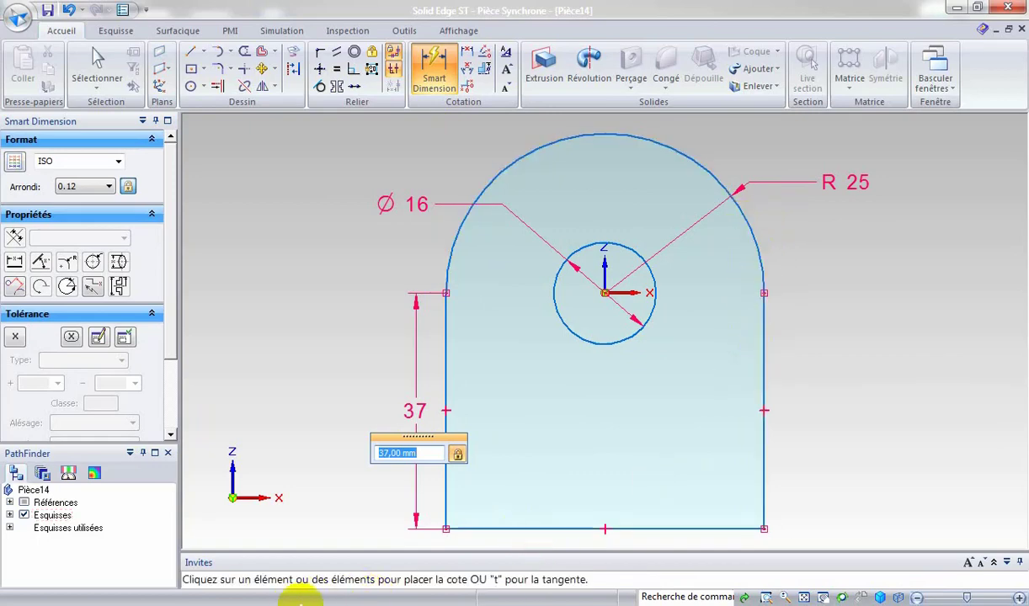
Step: Try adding a width dimension to the outline's bottom edge and undo it
{"action": "left_click", "coordinate": [476, 529]}
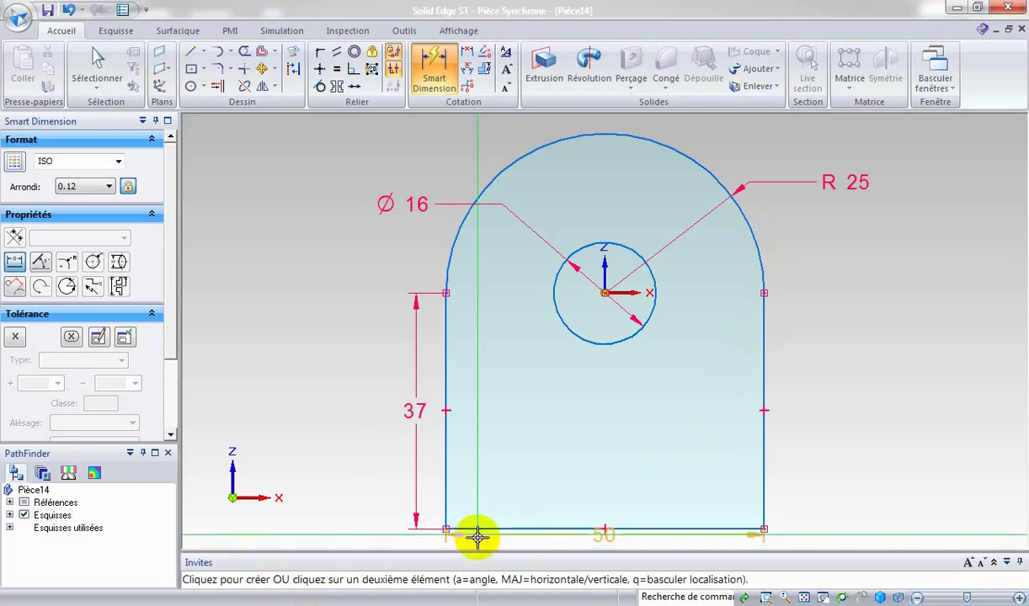
{"action": "left_click", "coordinate": [472, 542]}
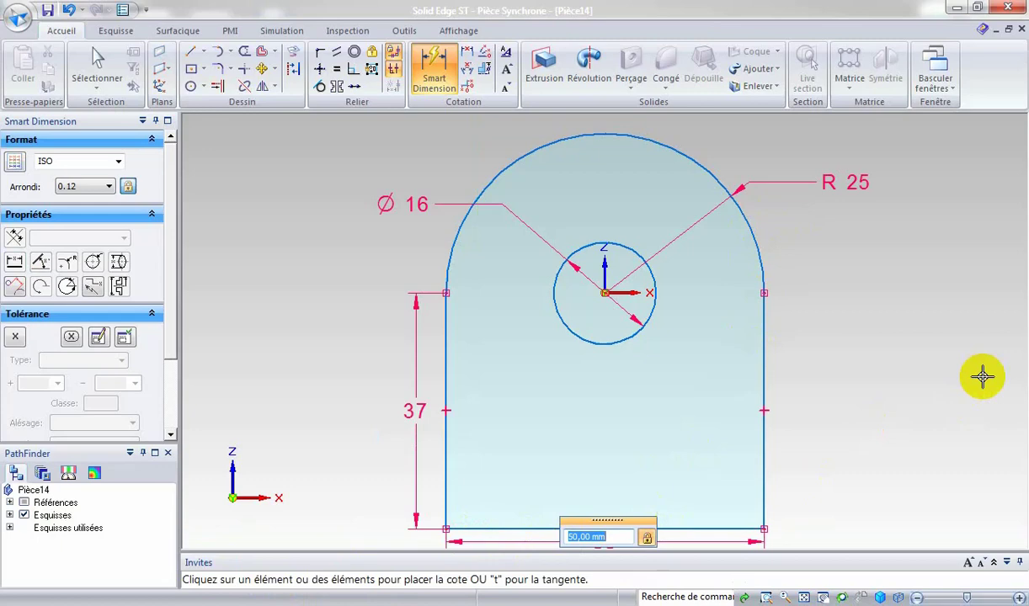
{"action": "key", "text": "Escape"}
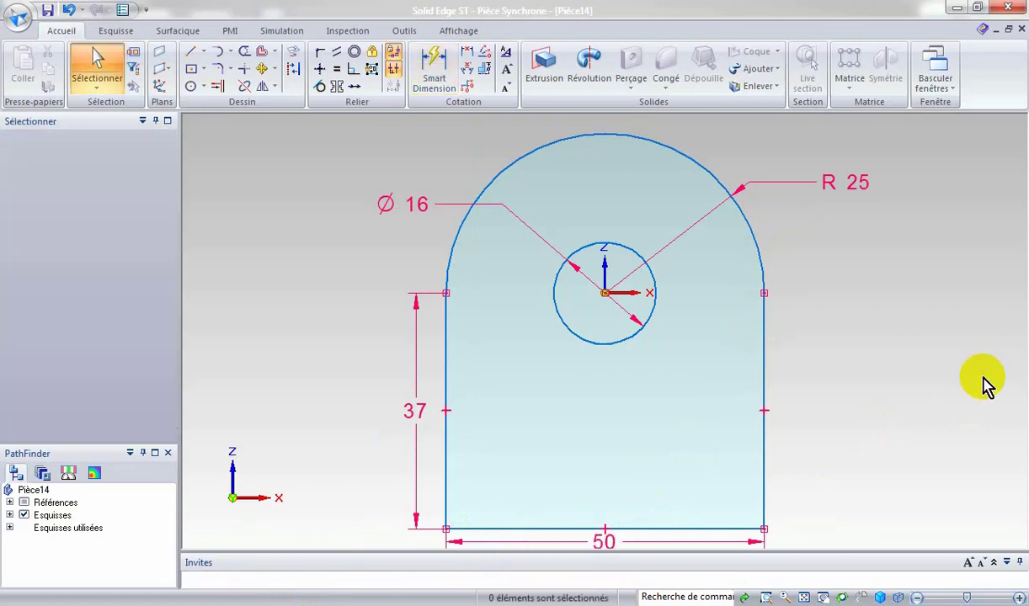
{"action": "left_click", "coordinate": [70, 12]}
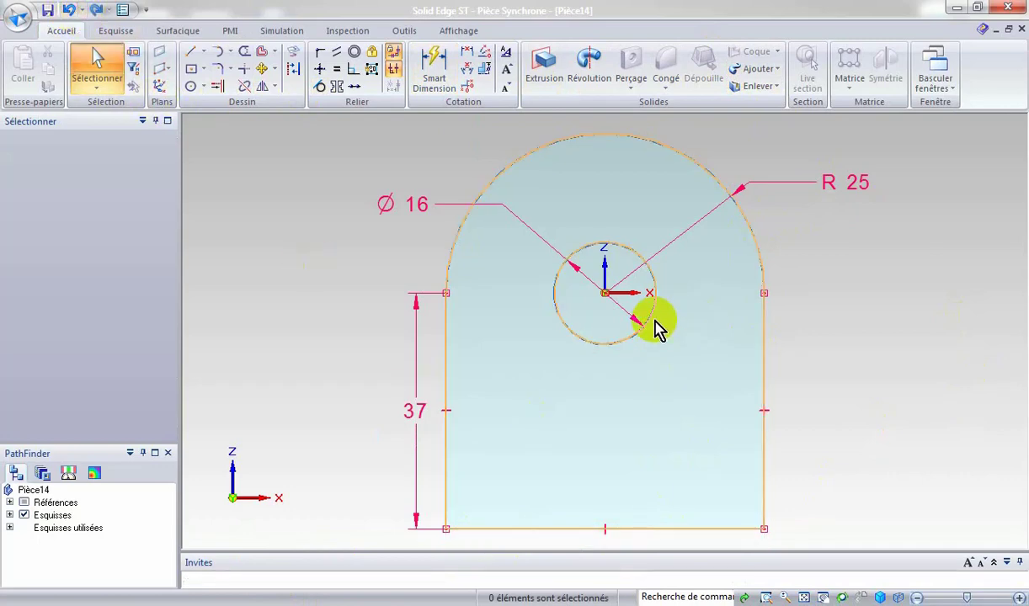
Step: Apply tangent relations between the outer arc and both vertical sides of the outline
{"action": "left_click", "coordinate": [319, 88]}
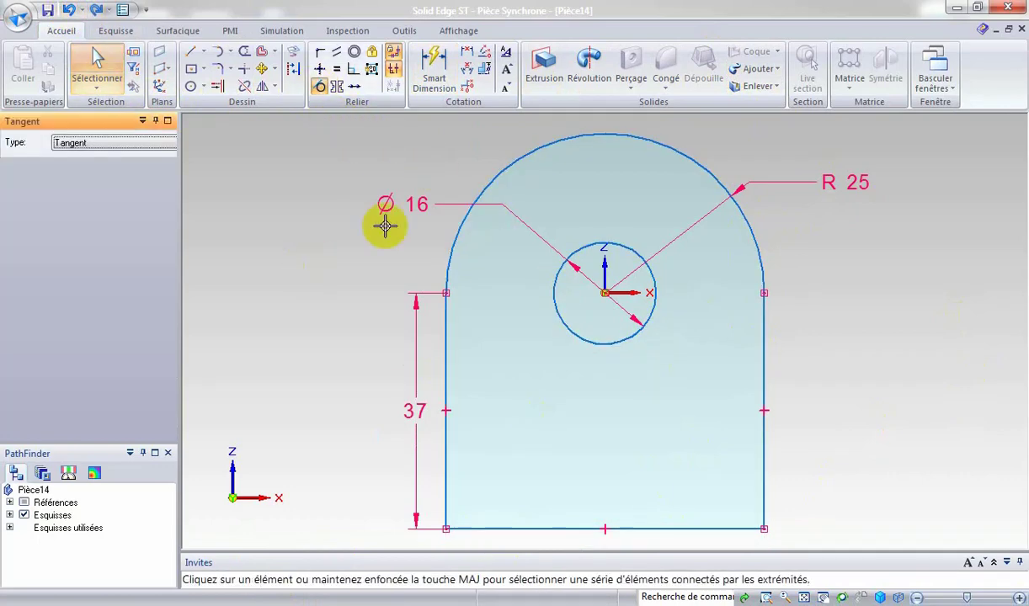
{"action": "left_click", "coordinate": [455, 248]}
{"action": "left_click", "coordinate": [446, 316]}
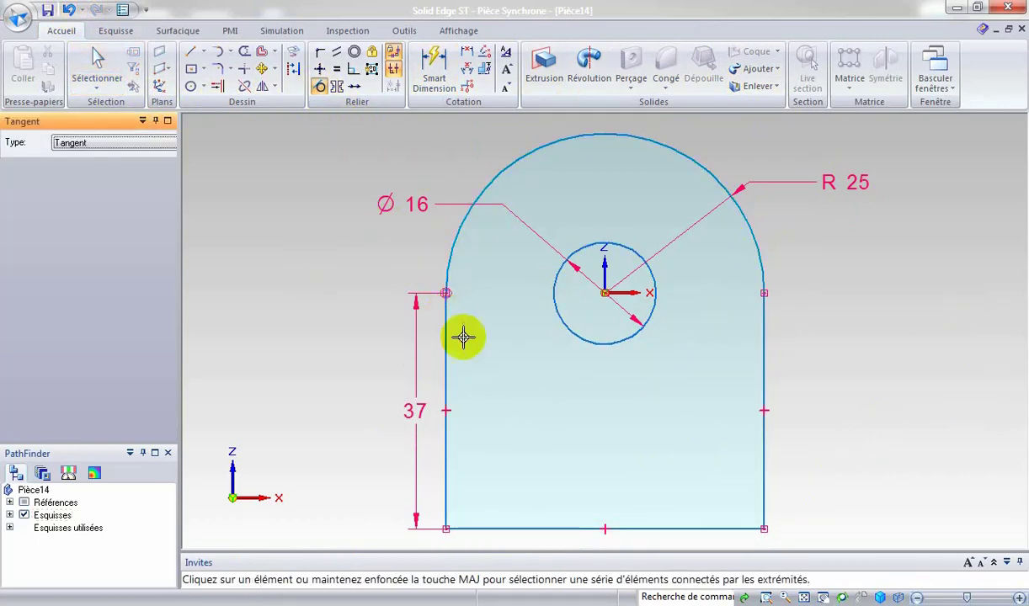
{"action": "left_click", "coordinate": [760, 291]}
{"action": "left_click", "coordinate": [764, 316]}
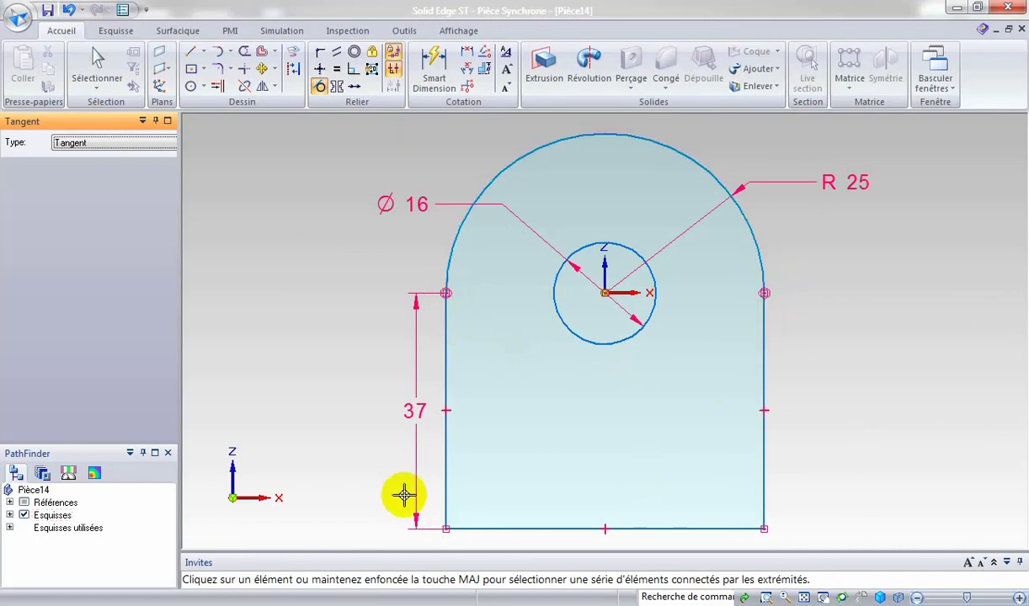
Step: Dimension the outline's bottom edge again with Smart Dimension and delete that width dimension
{"action": "left_click", "coordinate": [433, 74]}
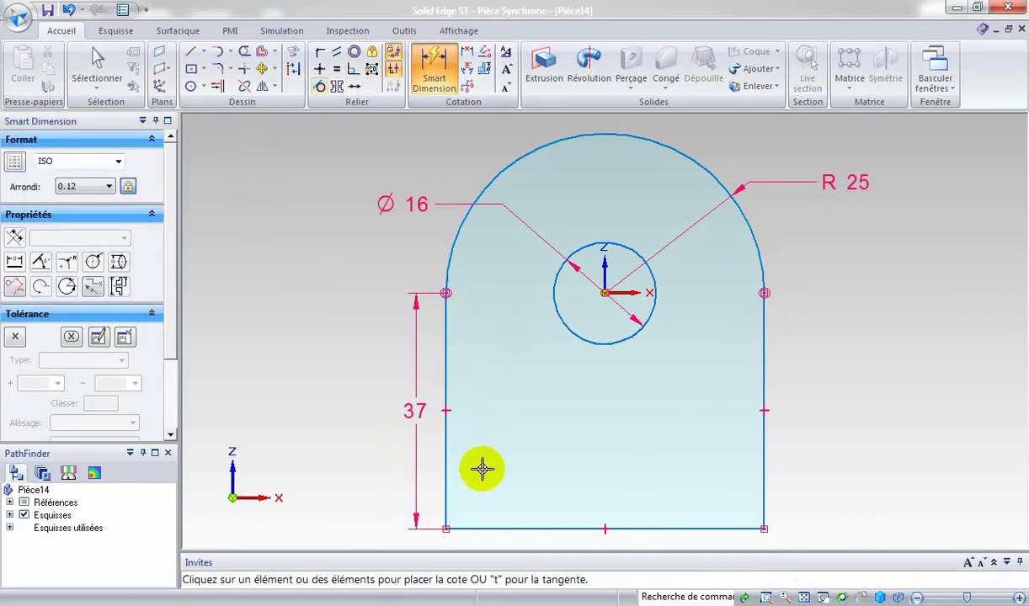
{"action": "left_click", "coordinate": [498, 528]}
{"action": "left_click", "coordinate": [500, 540]}
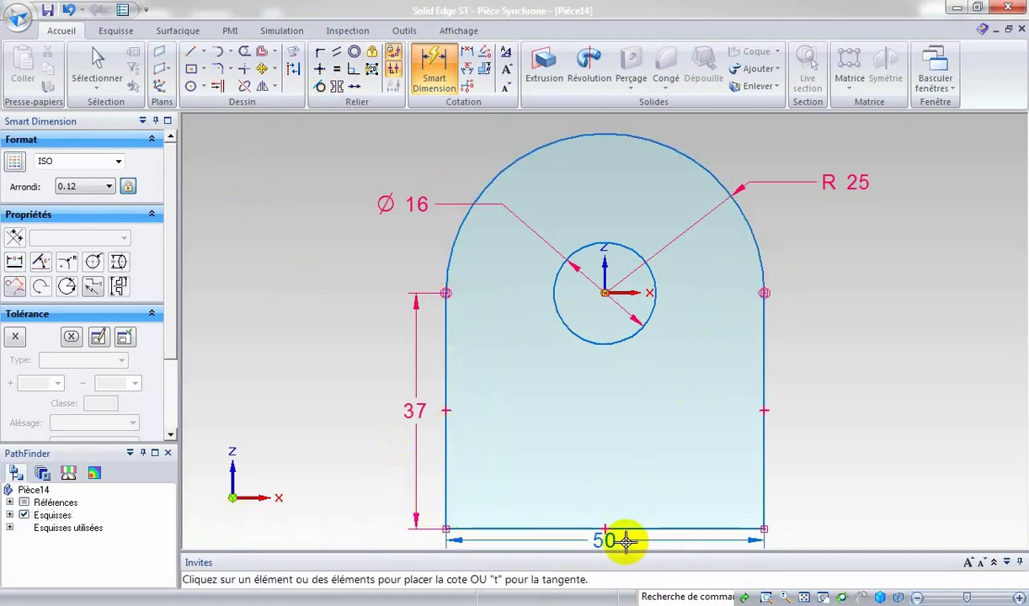
{"action": "left_click", "coordinate": [95, 61]}
{"action": "left_click", "coordinate": [675, 540]}
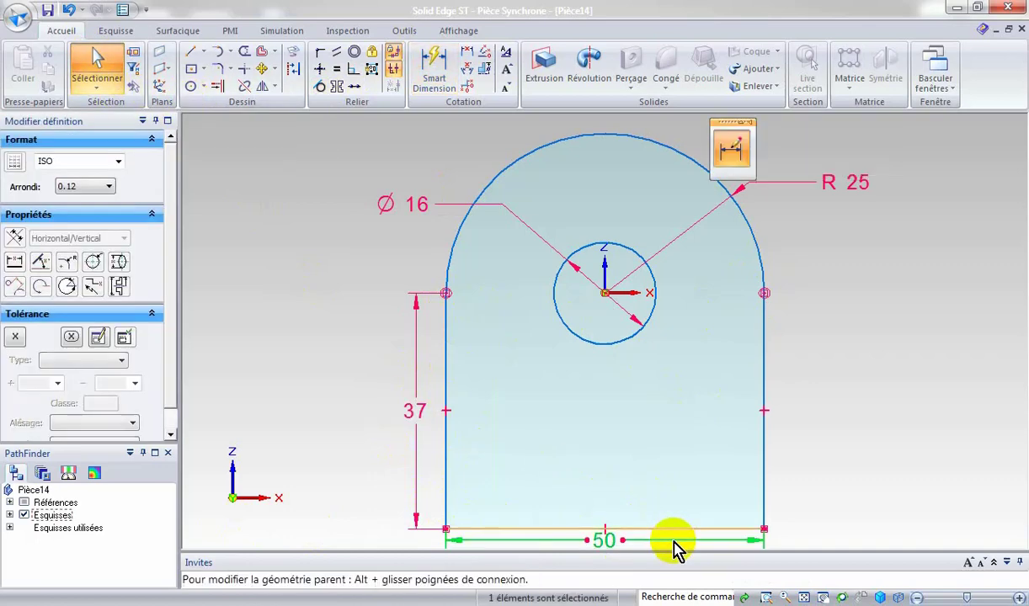
{"action": "key", "text": "Delete"}
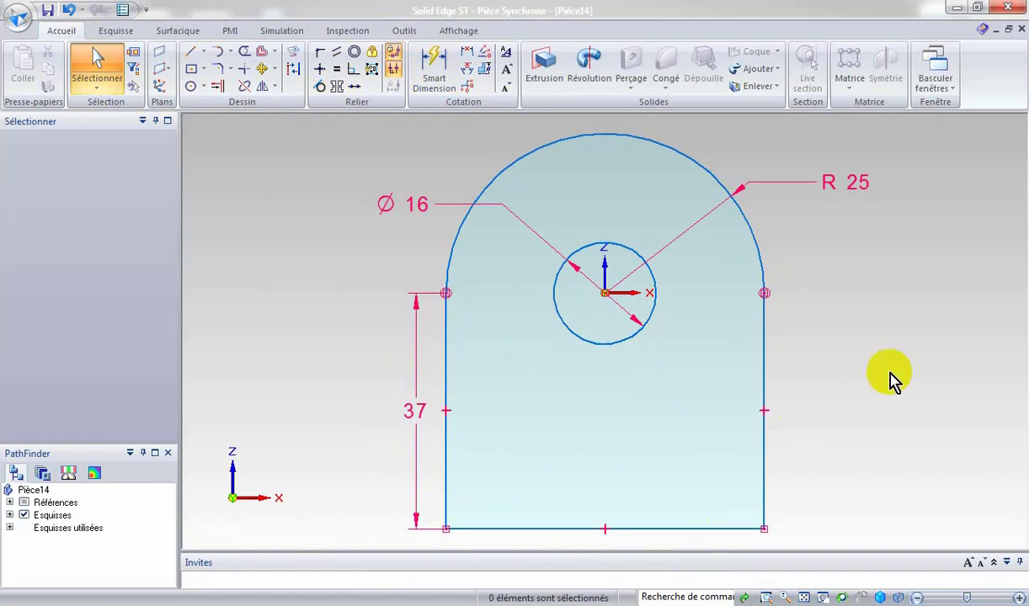
Step: Extrude the round-topped profile region with its hole 40 mm towards the front to form a solid block
{"action": "middle_click_drag", "start_coordinate": [863, 341], "coordinate": [829, 383]}
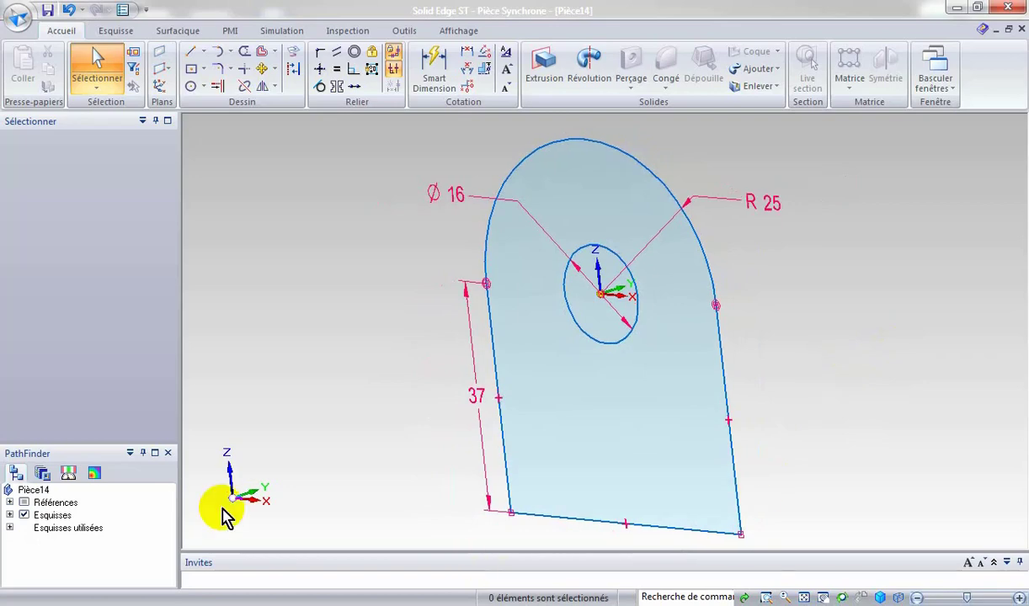
{"action": "left_click", "coordinate": [640, 446]}
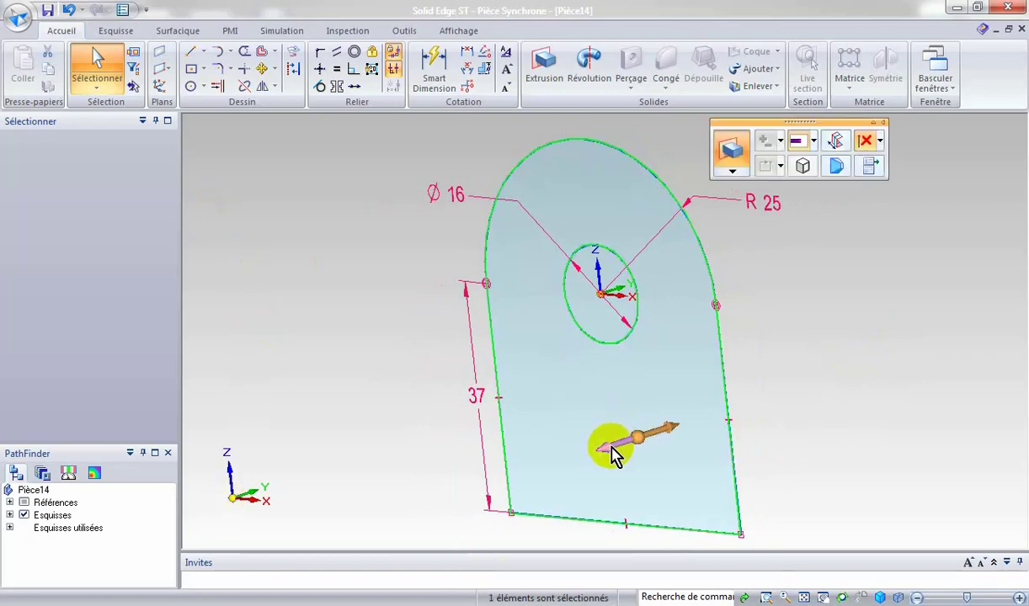
{"action": "left_click", "coordinate": [638, 444]}
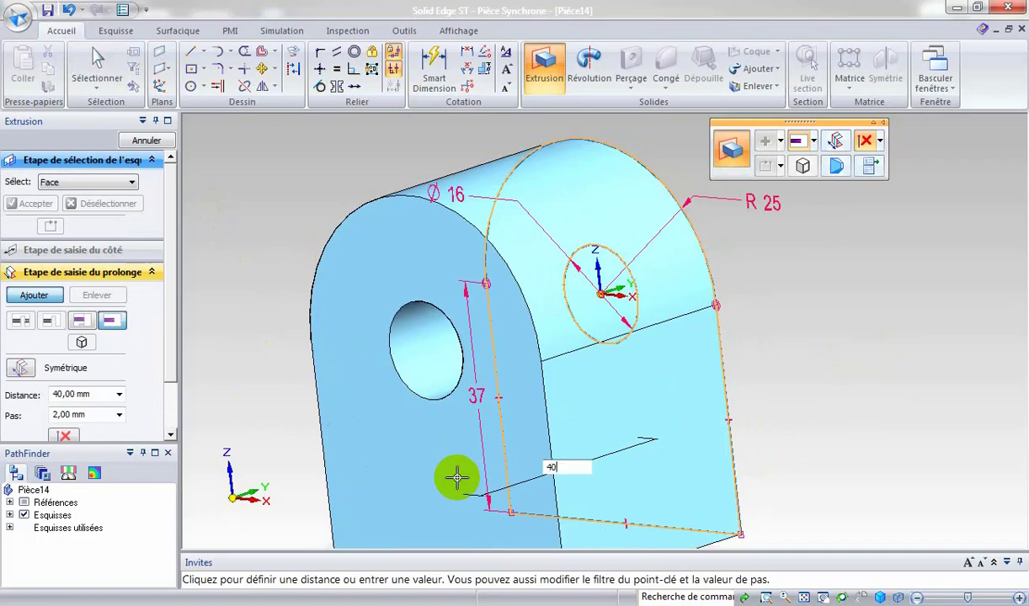
{"action": "key", "text": "Return"}
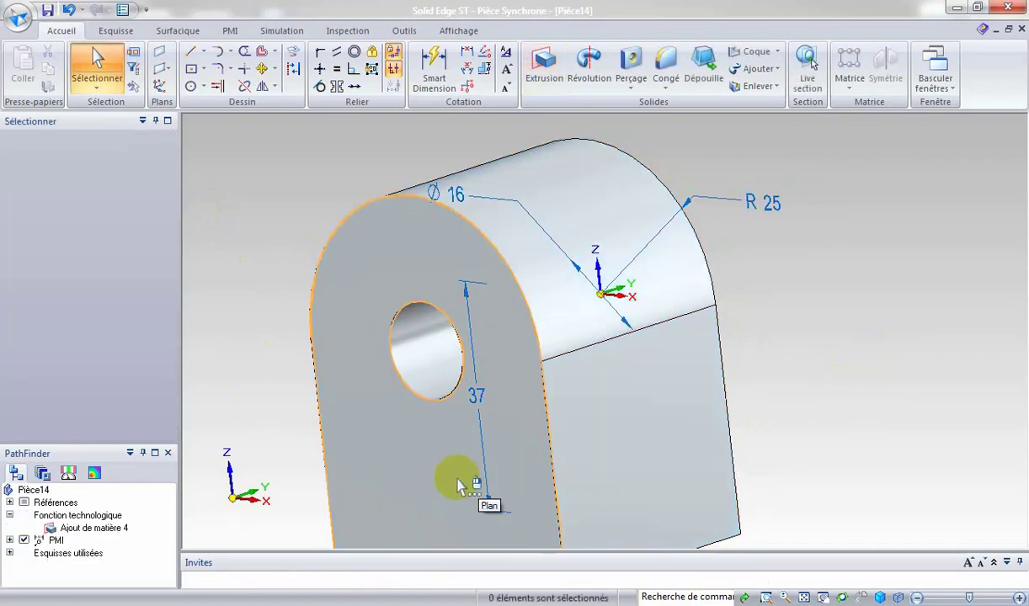
{"action": "left_click", "coordinate": [800, 597]}
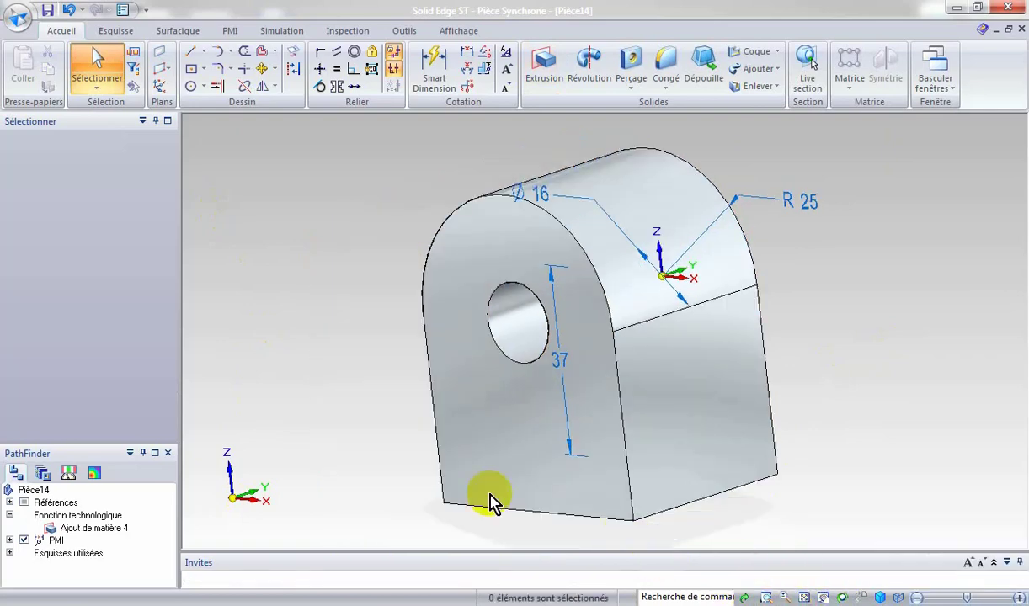
Step: Sketch a two-point rectangle about 50 mm high and 12 mm wide on the block's flat side face, extending above the rounded top
{"action": "middle_click_drag", "start_coordinate": [377, 362], "coordinate": [339, 398]}
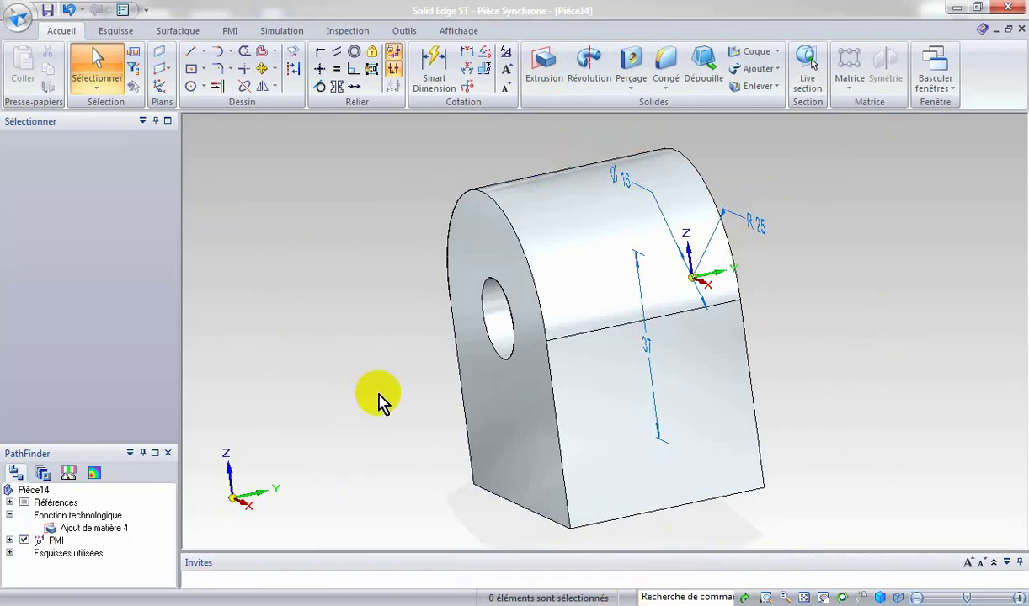
{"action": "left_click", "coordinate": [193, 75]}
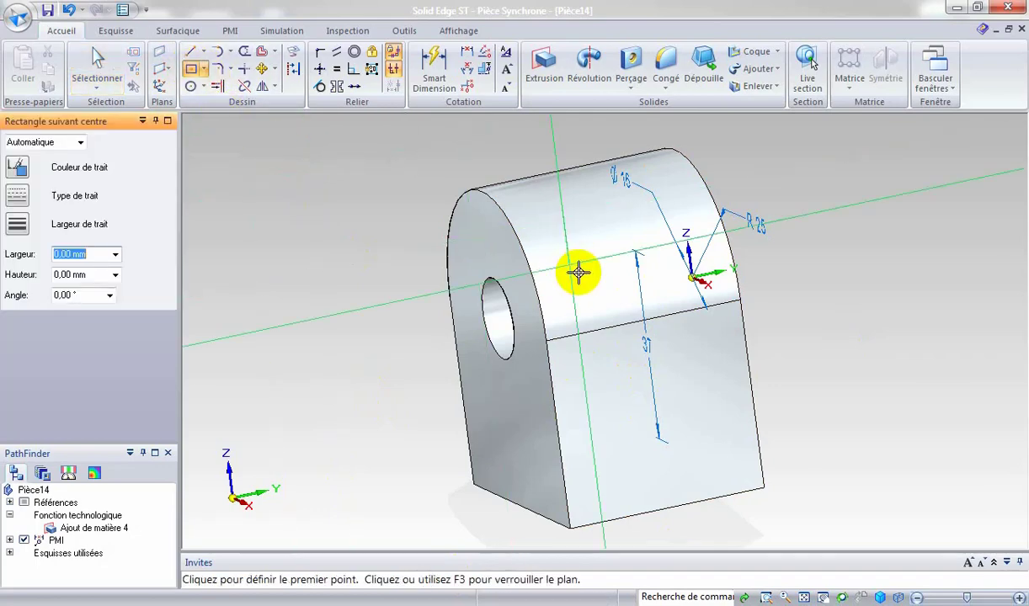
{"action": "left_click", "coordinate": [208, 70]}
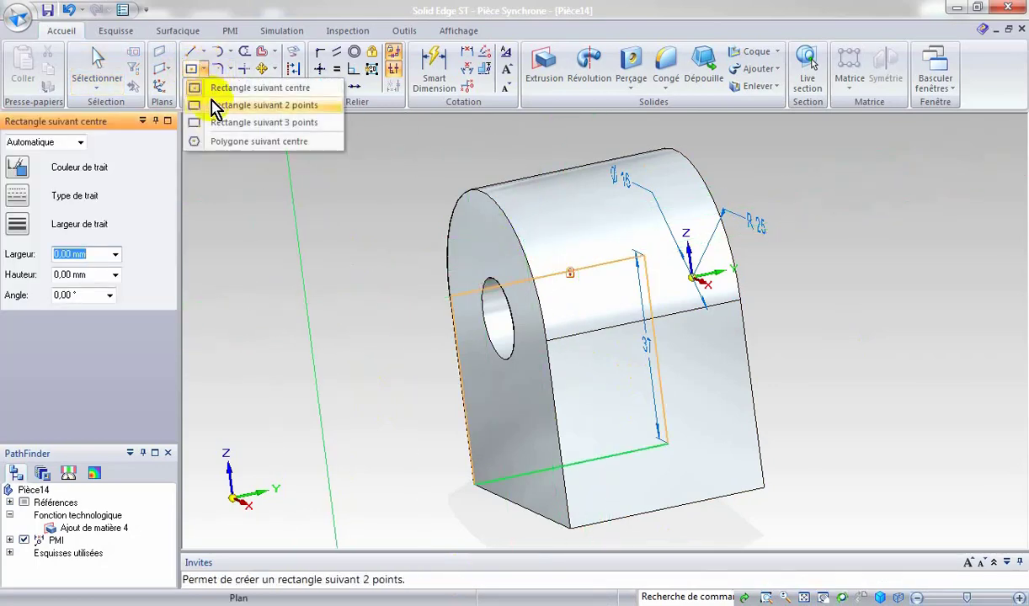
{"action": "left_click", "coordinate": [214, 103]}
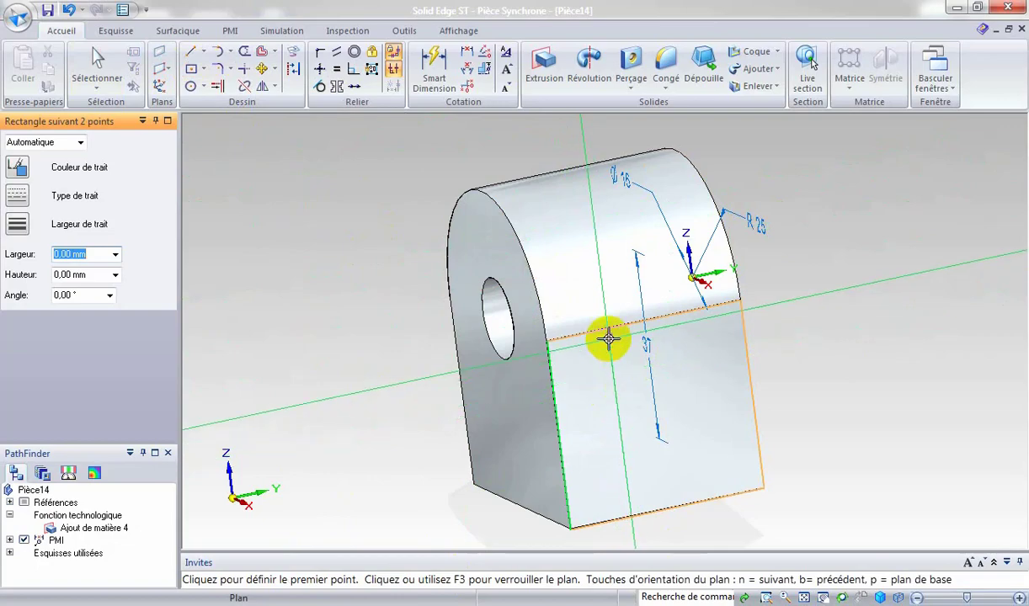
{"action": "left_click", "coordinate": [603, 362]}
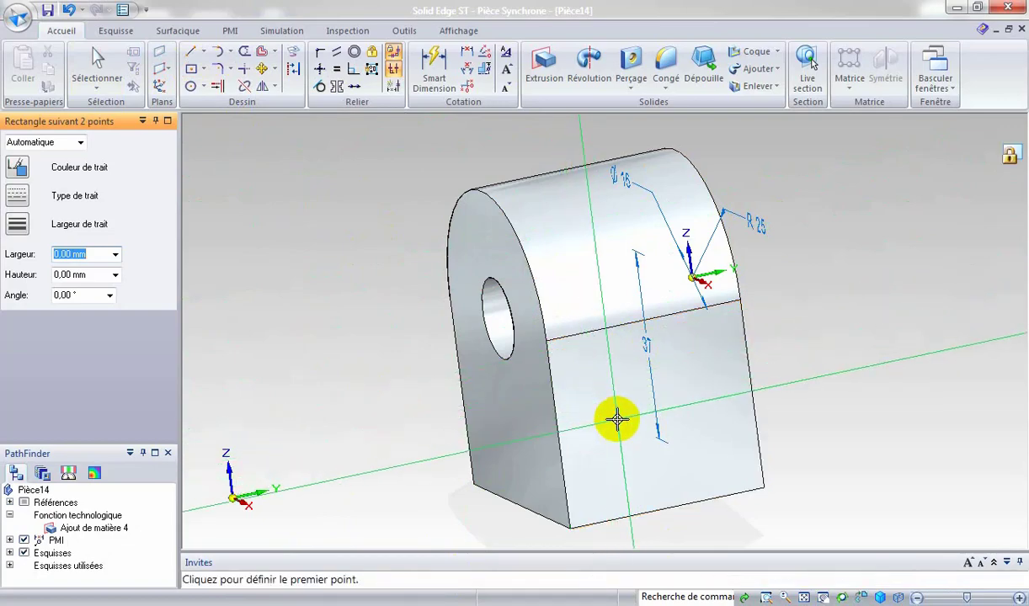
{"action": "left_click", "coordinate": [616, 375]}
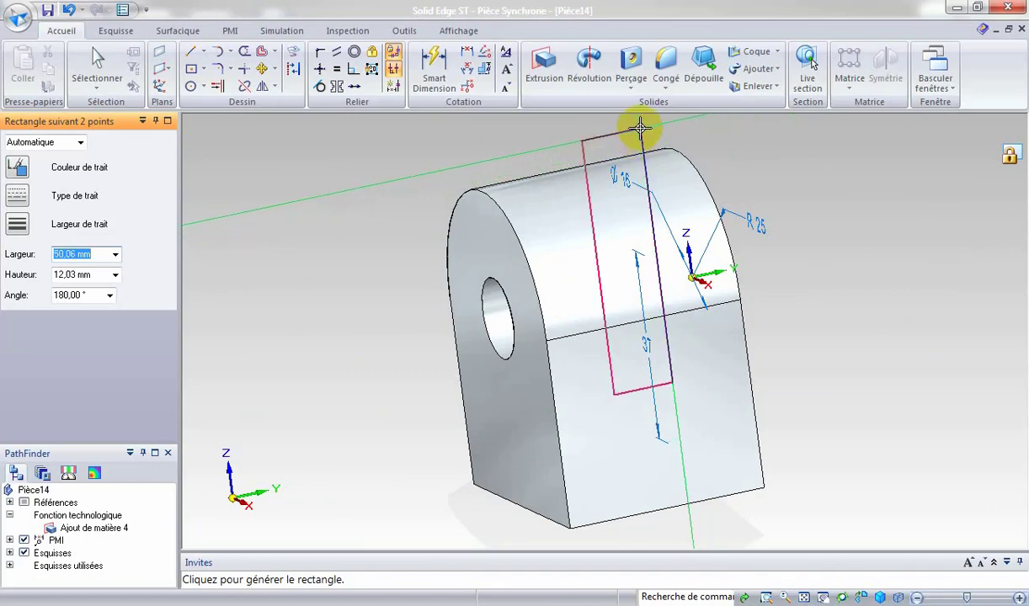
{"action": "left_click", "coordinate": [640, 127]}
Step: Dimension the distance from the block's vertical edge to the near side of the rectangle as 9 mm
{"action": "middle_click_drag", "start_coordinate": [879, 290], "coordinate": [773, 310]}
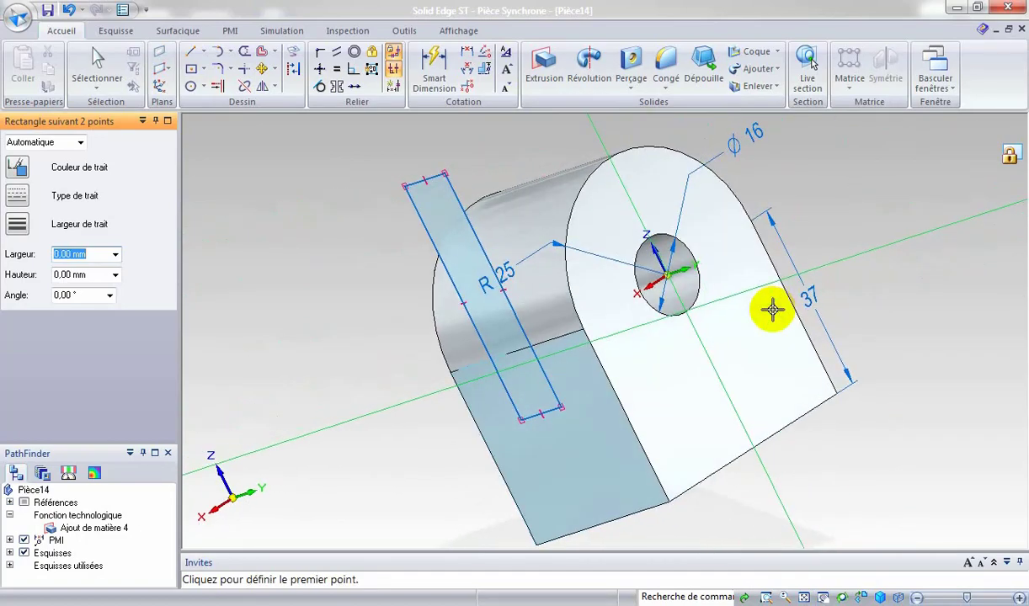
{"action": "left_click", "coordinate": [860, 598]}
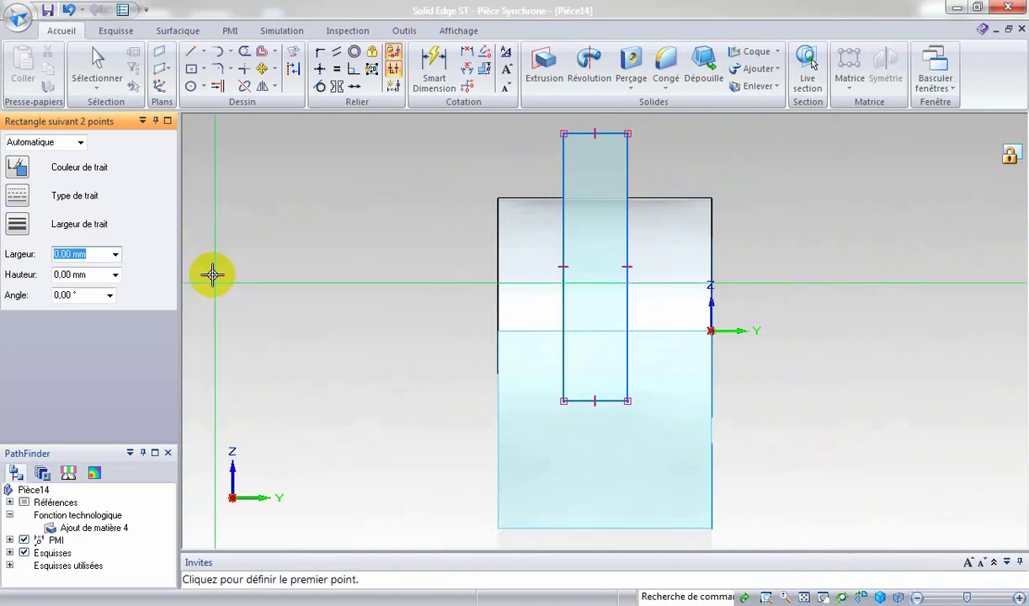
{"action": "left_click", "coordinate": [431, 61]}
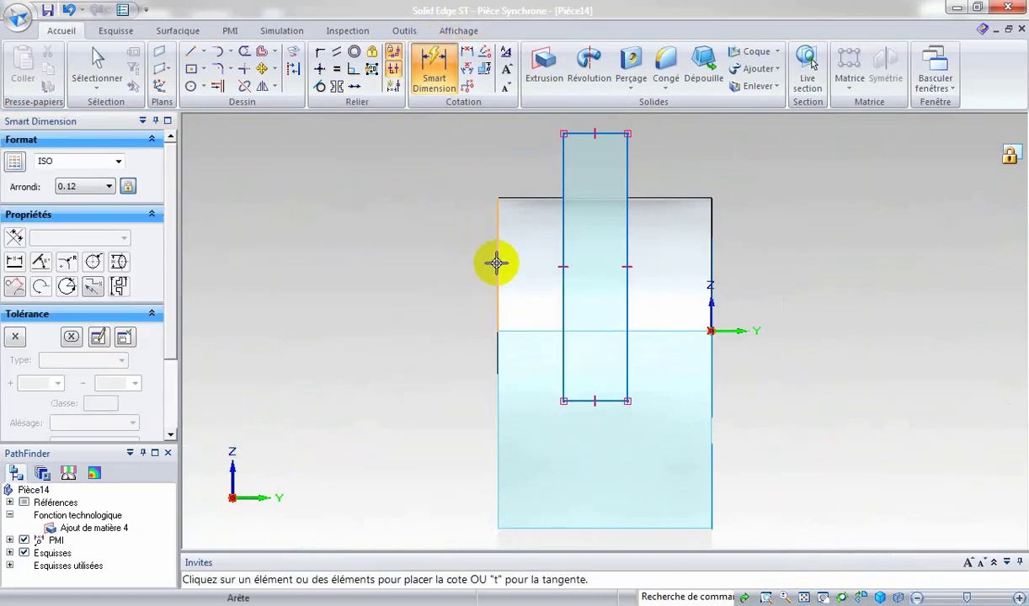
{"action": "left_click", "coordinate": [497, 260]}
{"action": "left_click", "coordinate": [564, 233]}
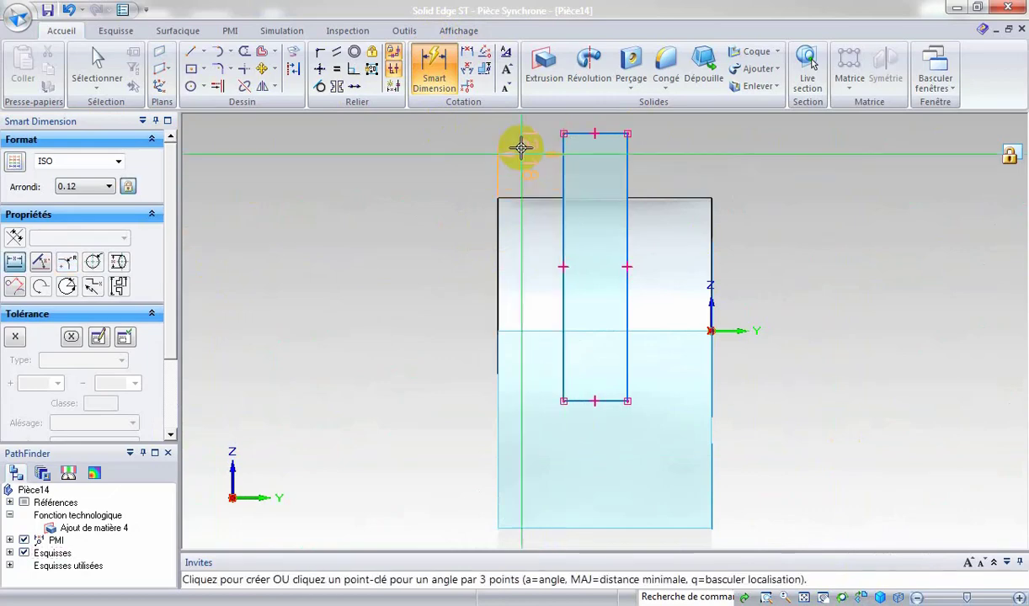
{"action": "left_click", "coordinate": [523, 125]}
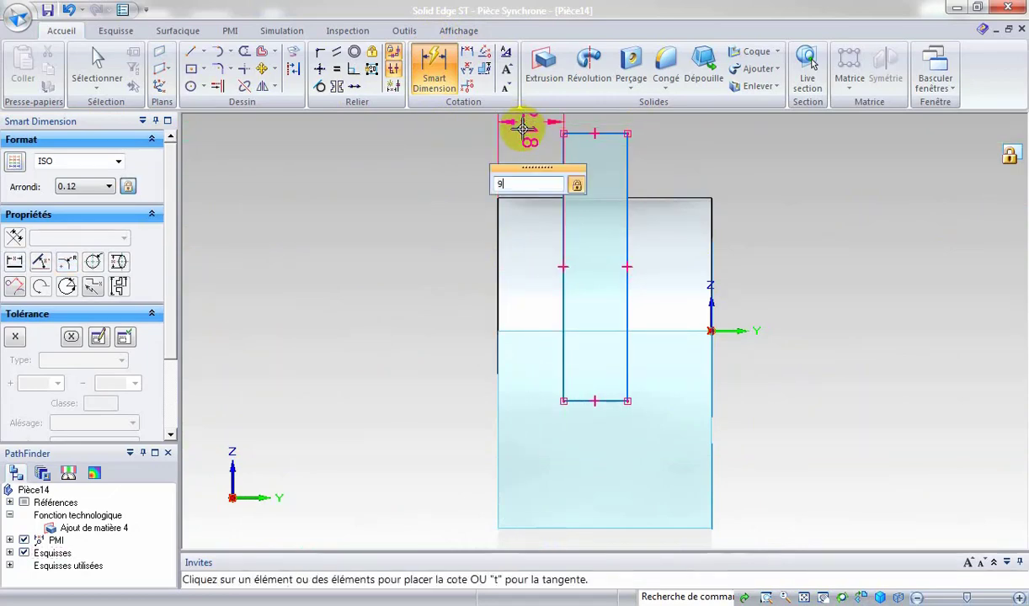
{"action": "type", "text": "9"}
{"action": "key", "text": "Return"}
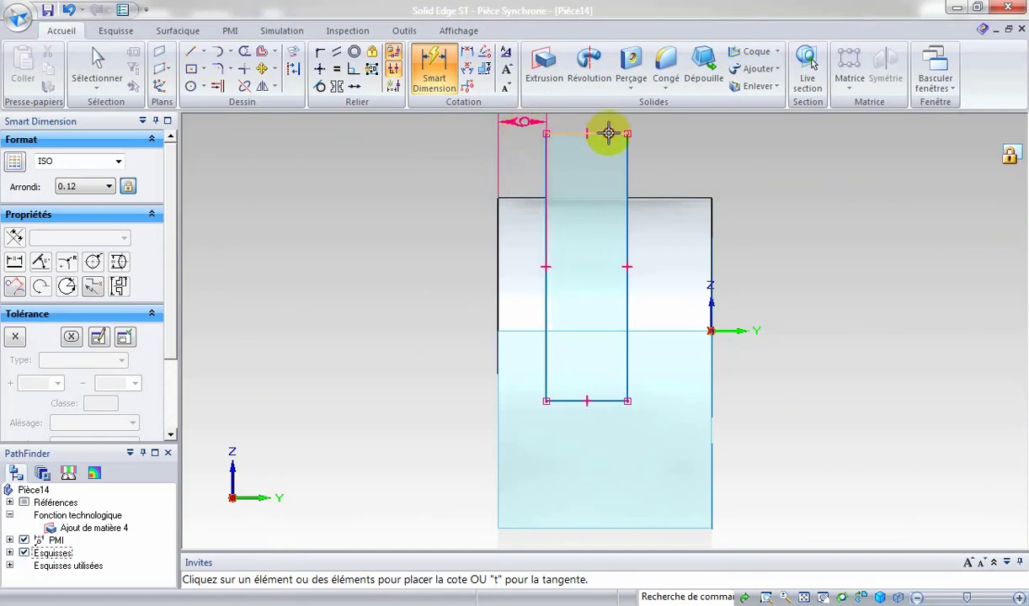
Step: Dimension the rectangle's top edge and set its width to 22 mm
{"action": "left_click", "coordinate": [608, 133]}
{"action": "left_click", "coordinate": [608, 122]}
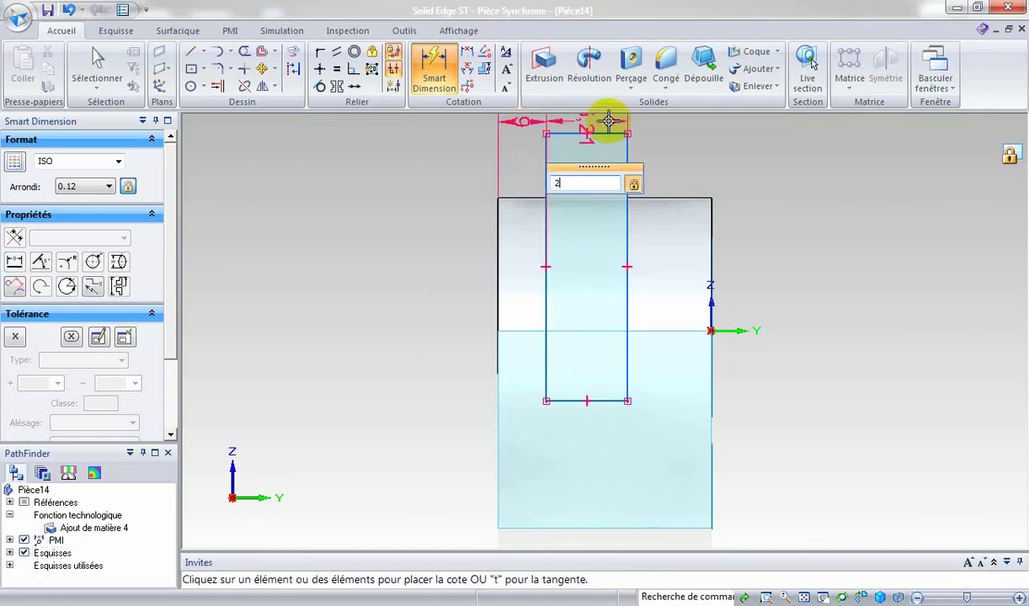
{"action": "type", "text": "22"}
{"action": "key", "text": "Return"}
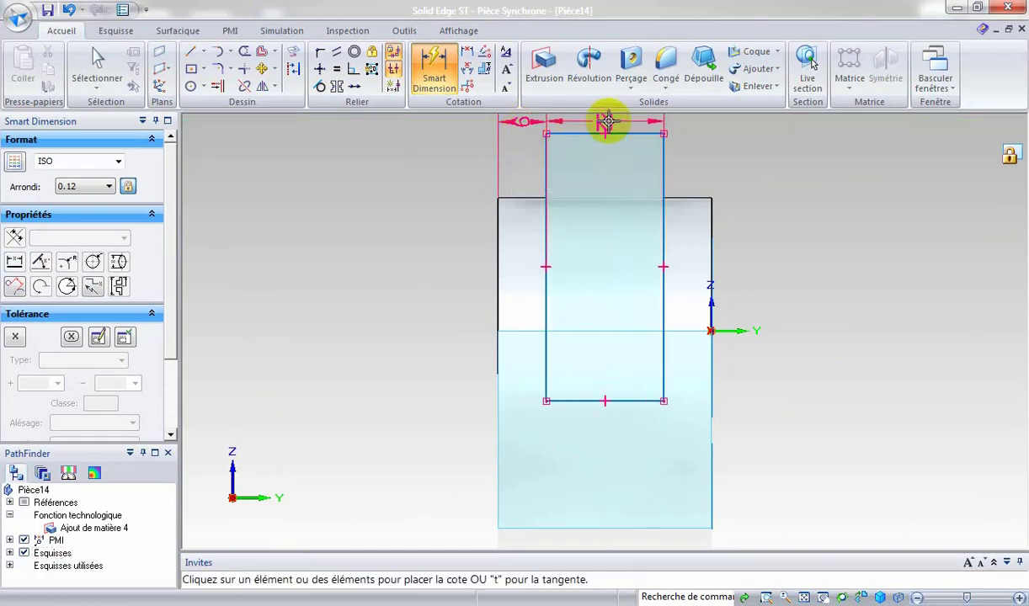
Step: Dimension the height of the rectangle's bottom edge above the block's base as 10 mm
{"action": "left_click", "coordinate": [802, 598]}
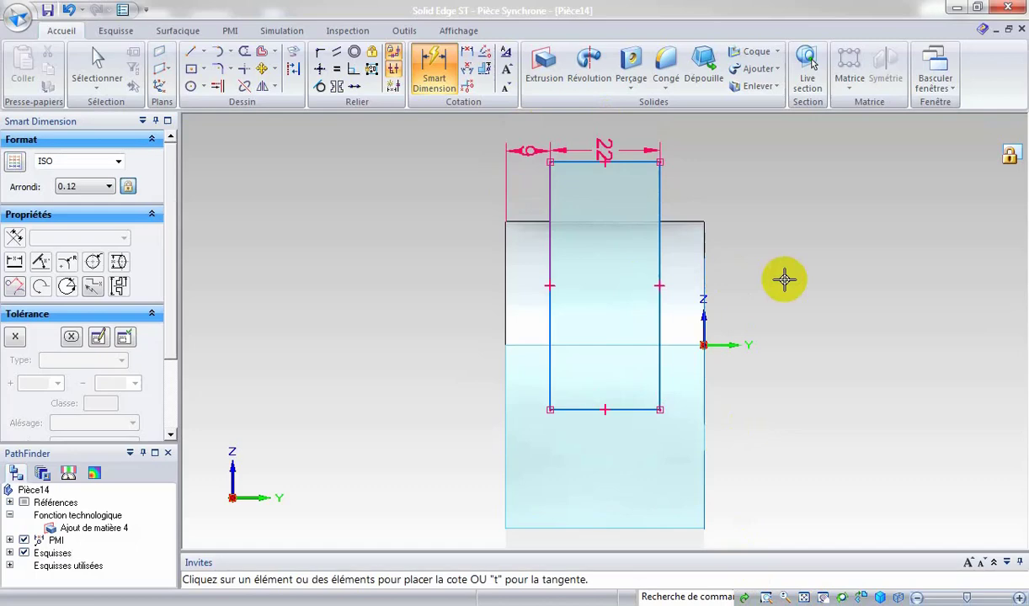
{"action": "left_click", "coordinate": [434, 69]}
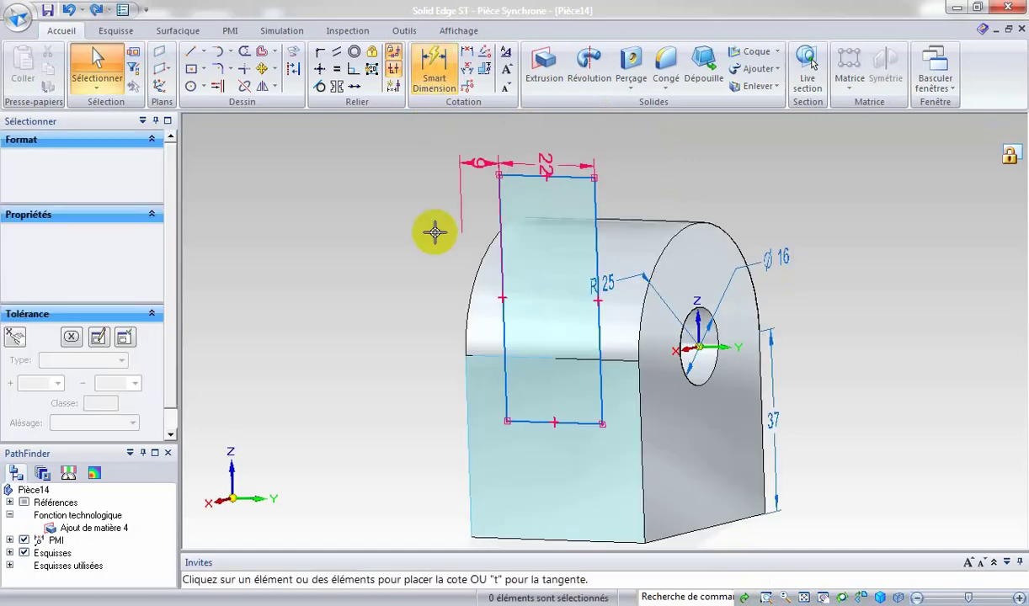
{"action": "left_click", "coordinate": [527, 539]}
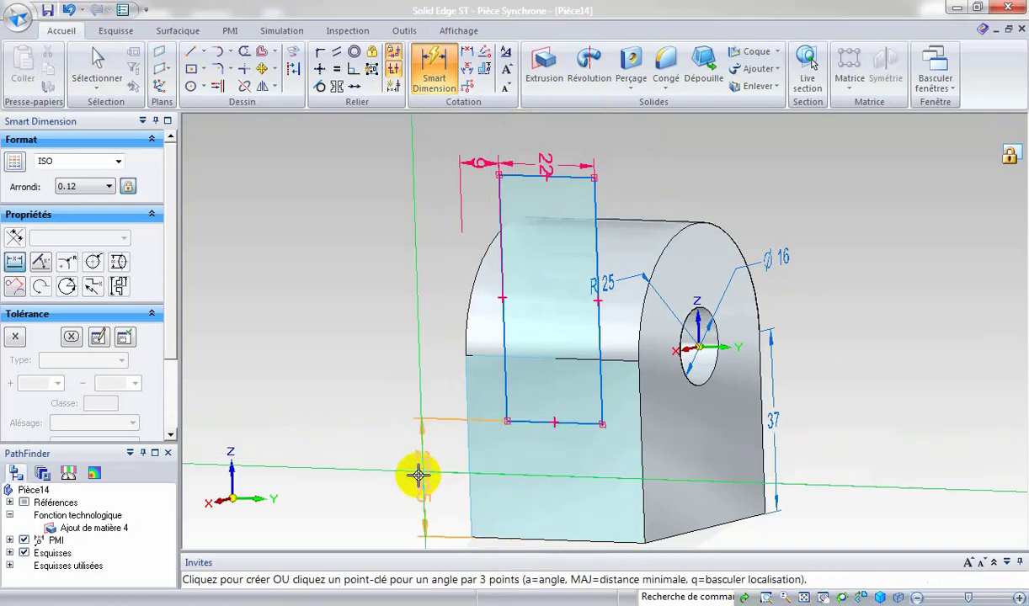
{"action": "left_click", "coordinate": [437, 476]}
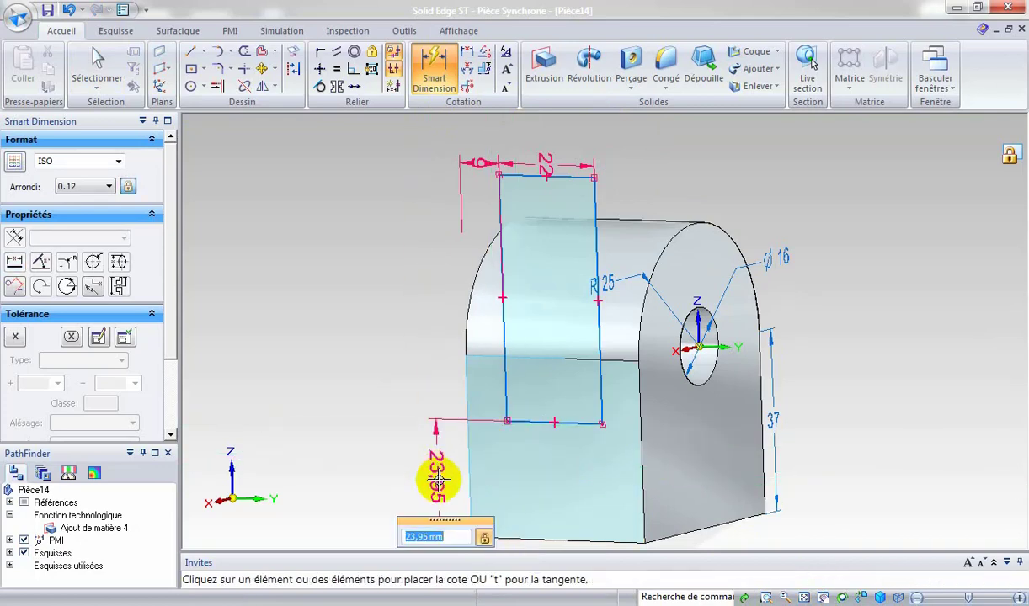
{"action": "key", "text": "Return"}
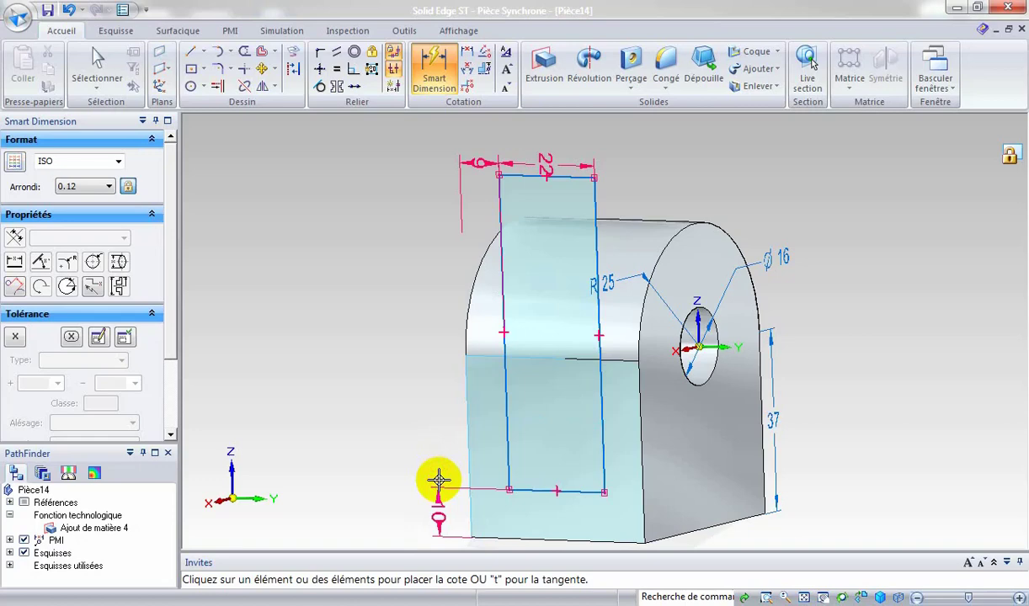
{"action": "left_click", "coordinate": [438, 481]}
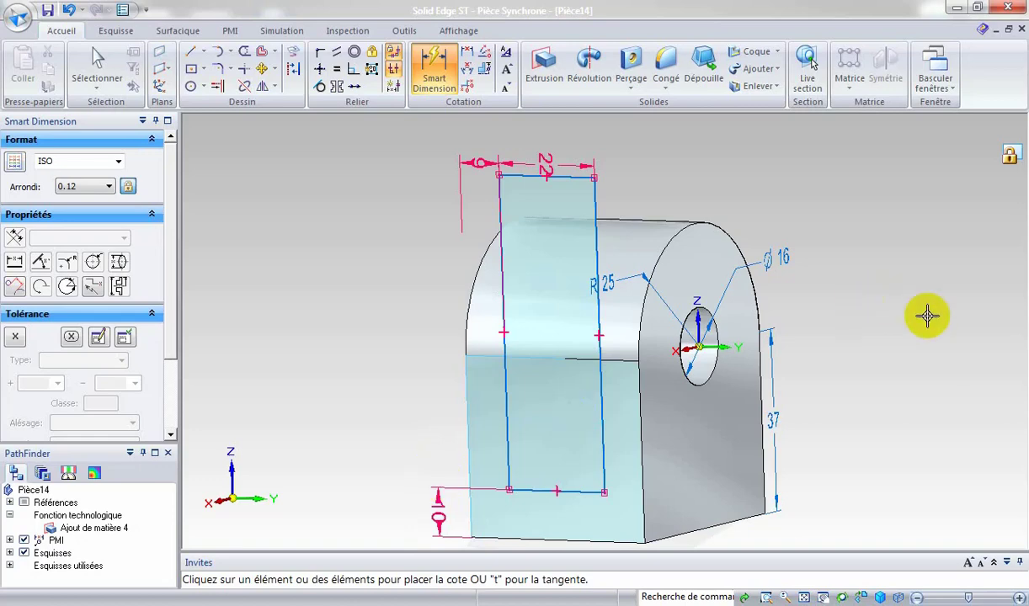
Step: Cut both regions of the rectangle through the whole block to form a slot between two lugs
{"action": "left_click", "coordinate": [99, 71]}
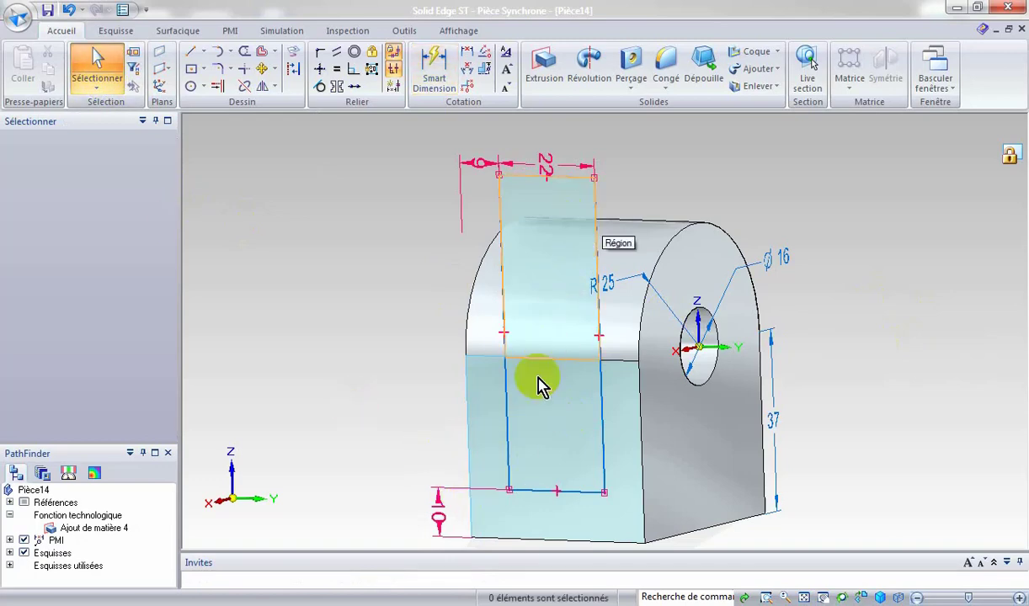
{"action": "left_click", "coordinate": [543, 430]}
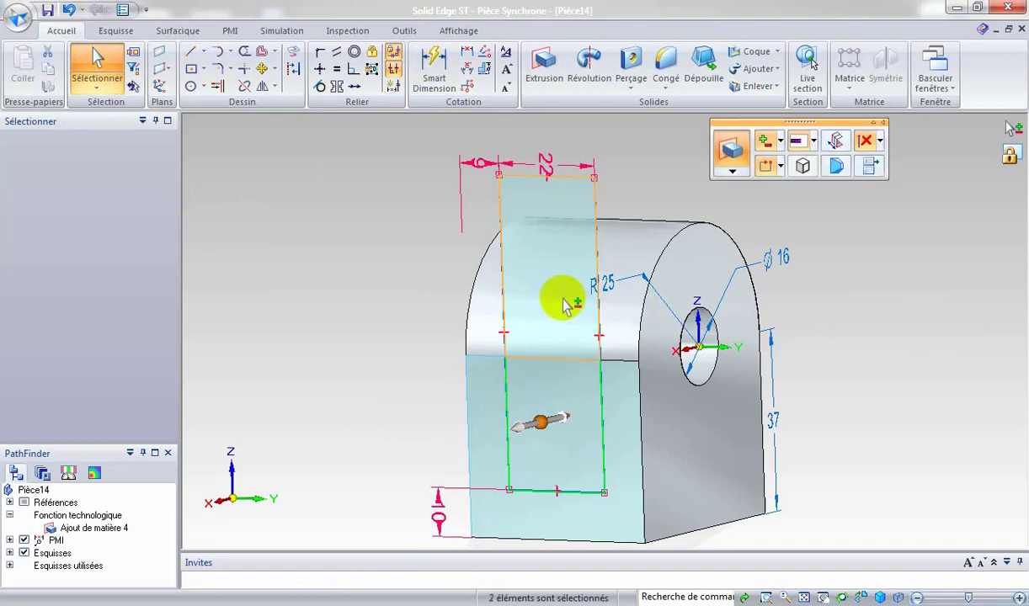
{"action": "left_click", "coordinate": [561, 418]}
{"action": "left_click", "coordinate": [953, 289]}
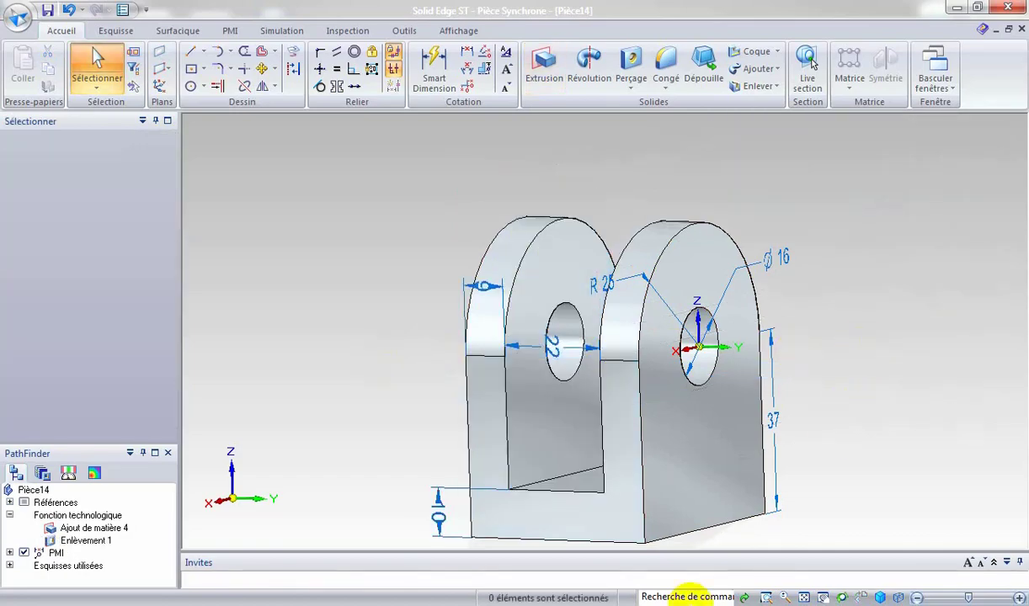
Step: Sketch a 40 mm diameter circle centred on the block's base face, reaching both long side edges
{"action": "left_click", "coordinate": [806, 596]}
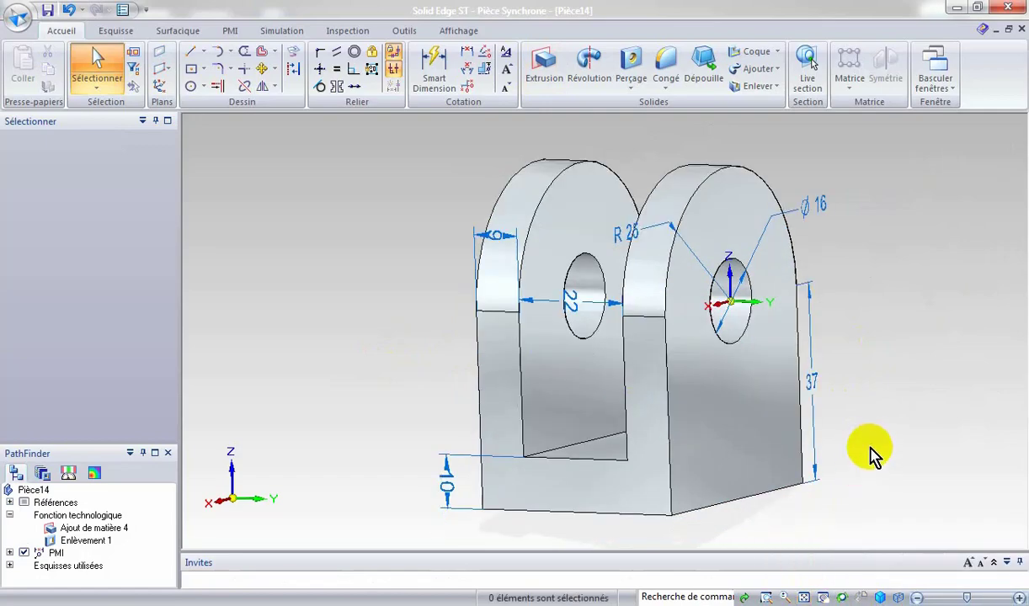
{"action": "middle_click_drag", "start_coordinate": [891, 410], "coordinate": [368, 439]}
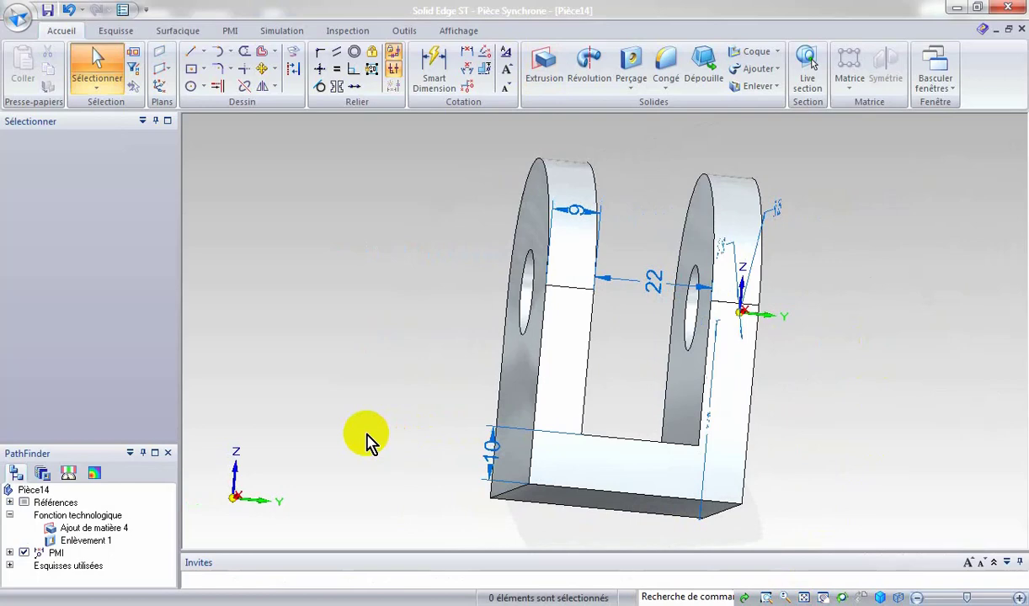
{"action": "middle_click_drag", "start_coordinate": [874, 429], "coordinate": [554, 446]}
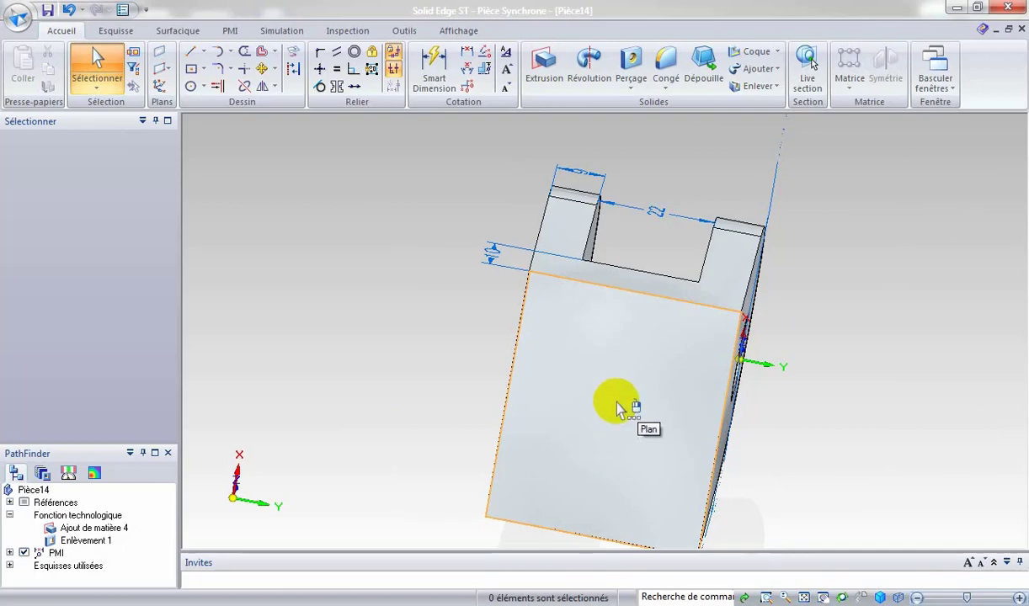
{"action": "left_click", "coordinate": [192, 86]}
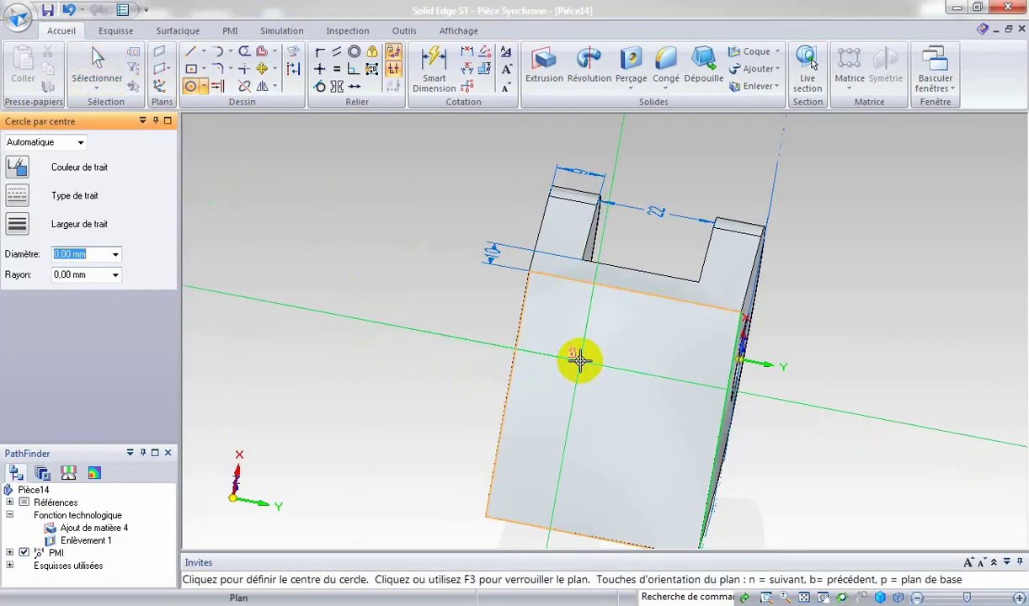
{"action": "key", "text": "F3"}
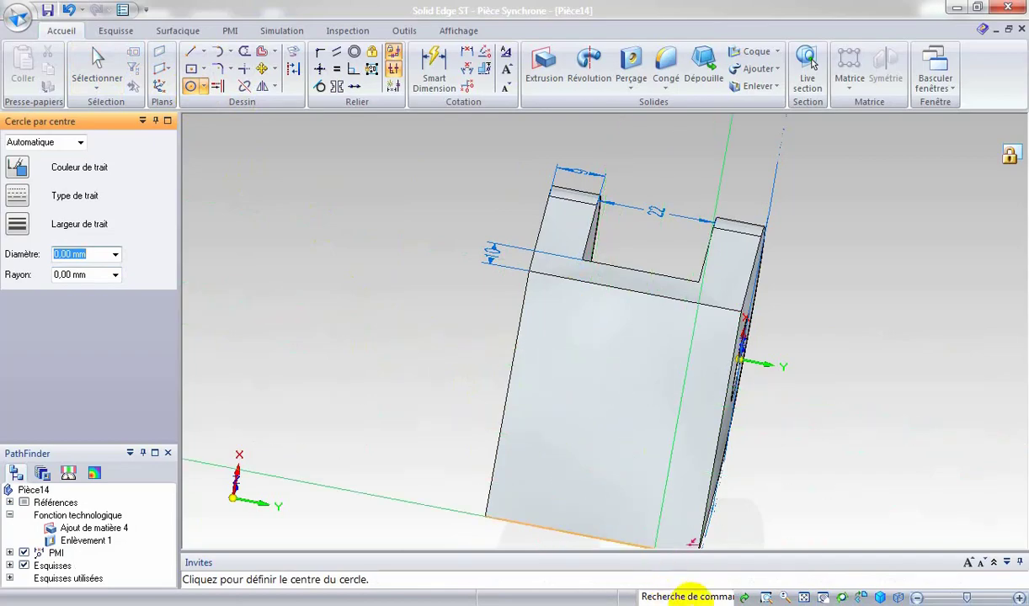
{"action": "left_click", "coordinate": [861, 596]}
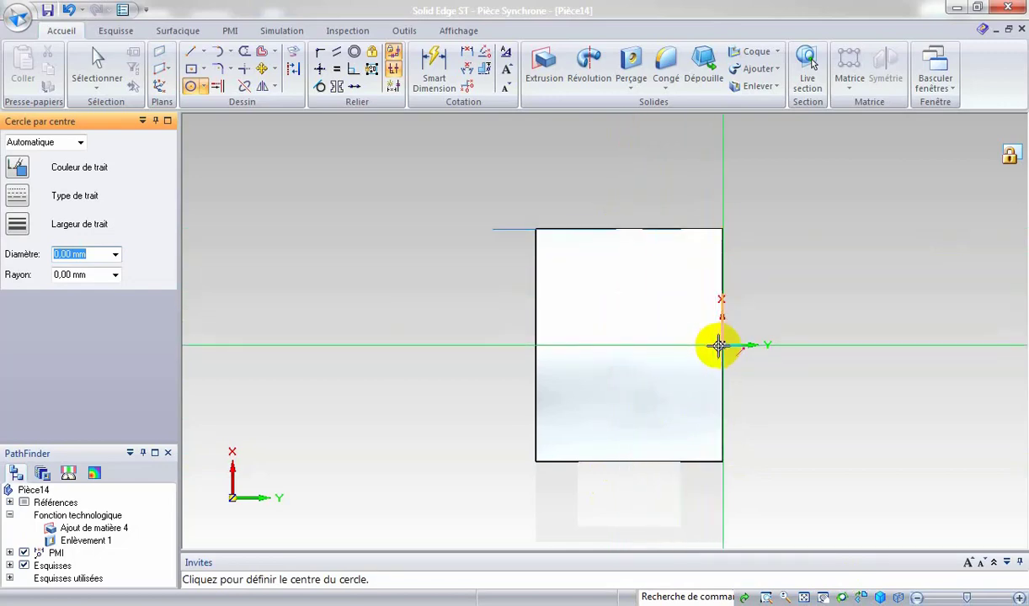
{"action": "left_click", "coordinate": [626, 348]}
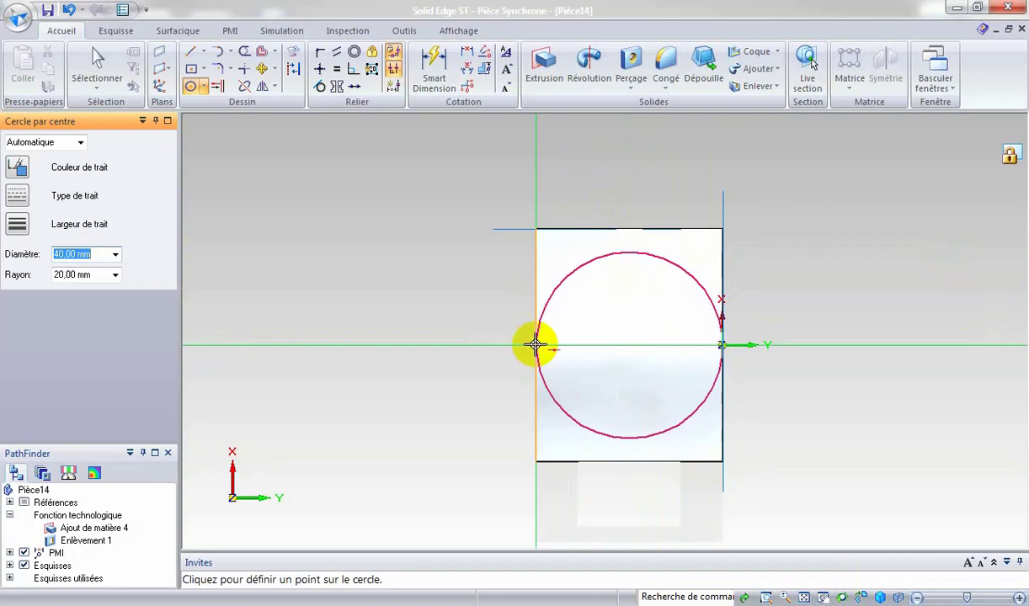
{"action": "left_click", "coordinate": [535, 344]}
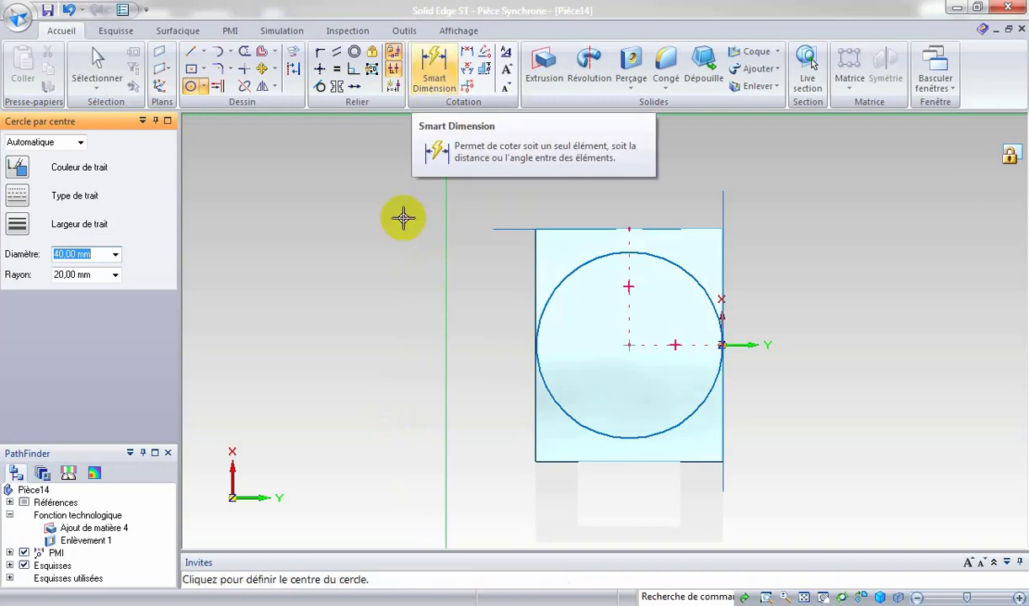
Step: Sketch a 16 mm diameter circle concentric with the large circle on the base face
{"action": "left_click", "coordinate": [630, 345]}
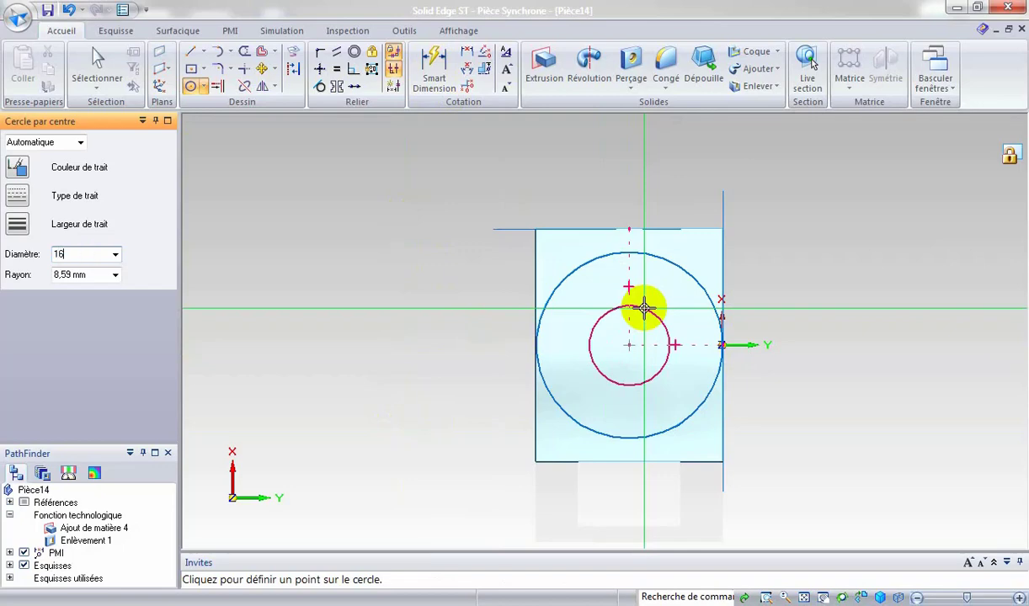
{"action": "type", "text": "16"}
{"action": "key", "text": "Return"}
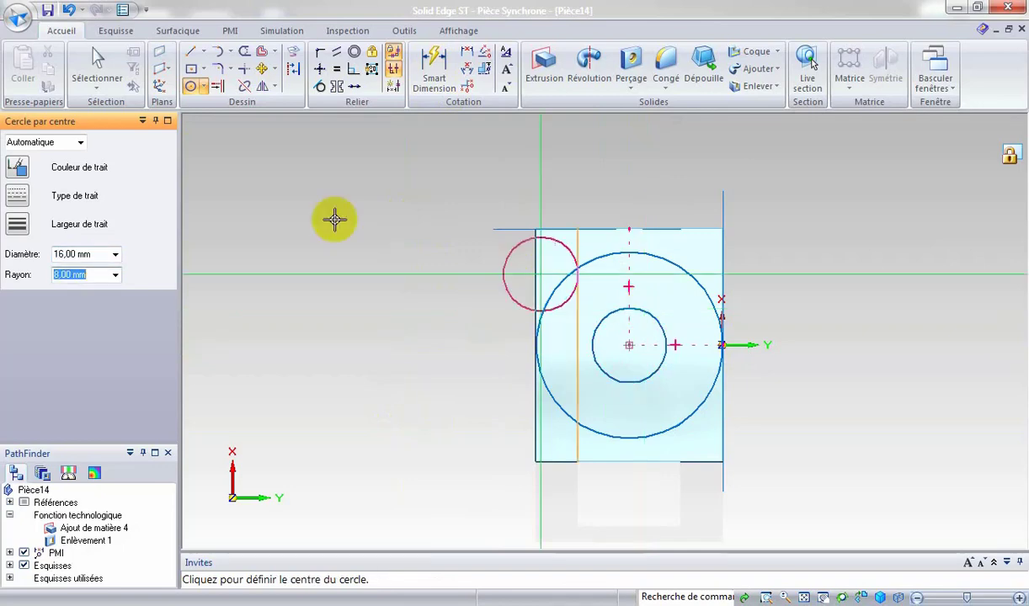
{"action": "left_click", "coordinate": [321, 86]}
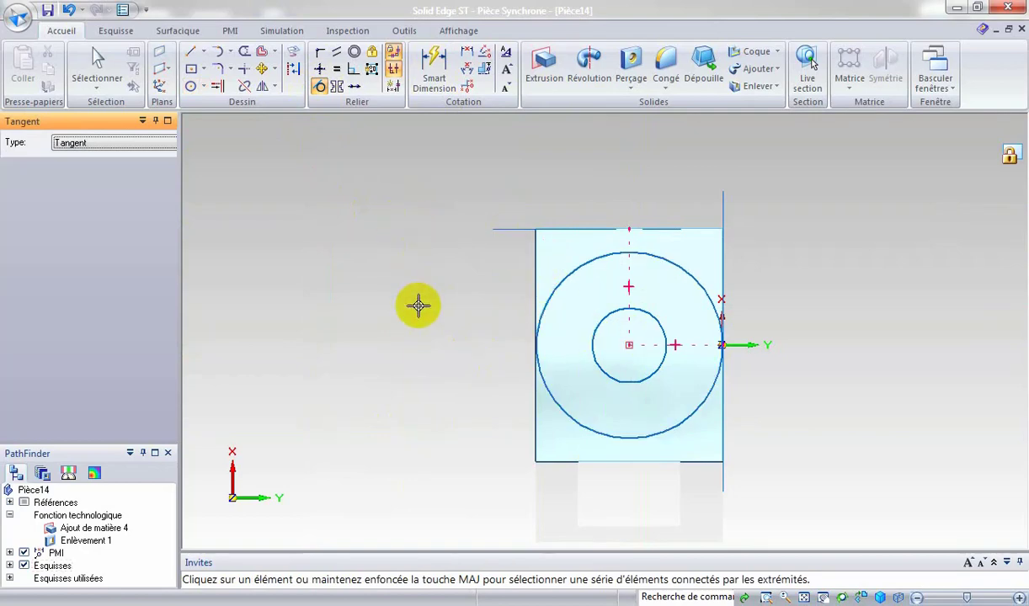
Step: Dimension the diameters of the outer and inner circles on the base face
{"action": "key", "text": "ctrl+i"}
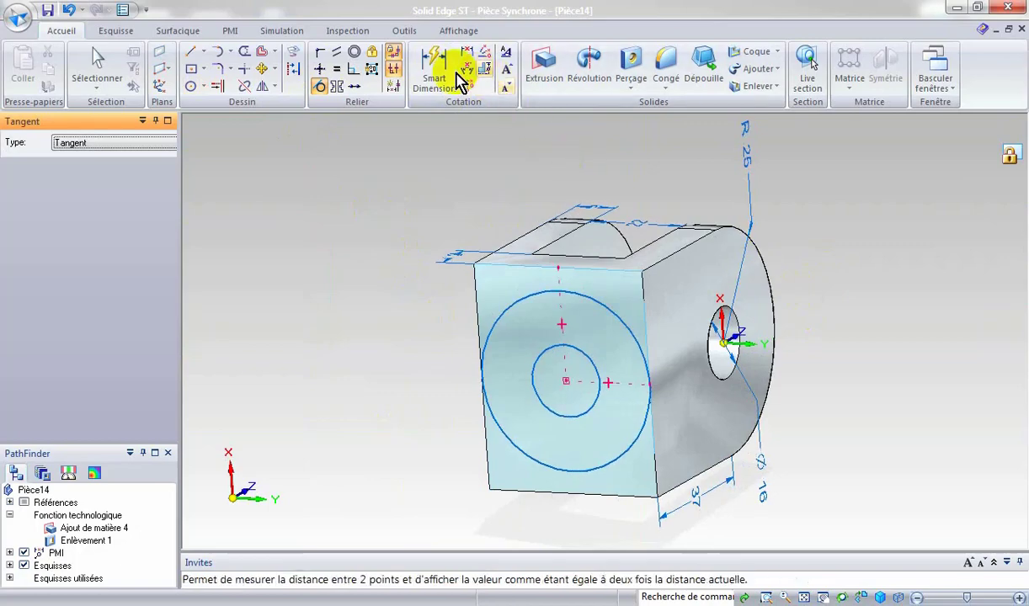
{"action": "left_click", "coordinate": [430, 69]}
{"action": "left_click", "coordinate": [607, 309]}
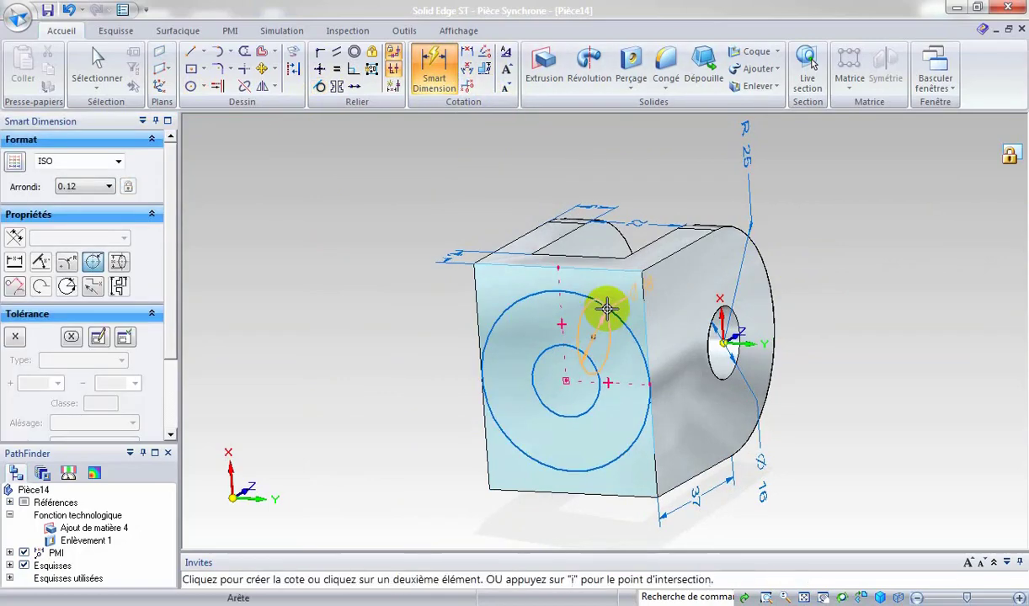
{"action": "right_click", "coordinate": [623, 314]}
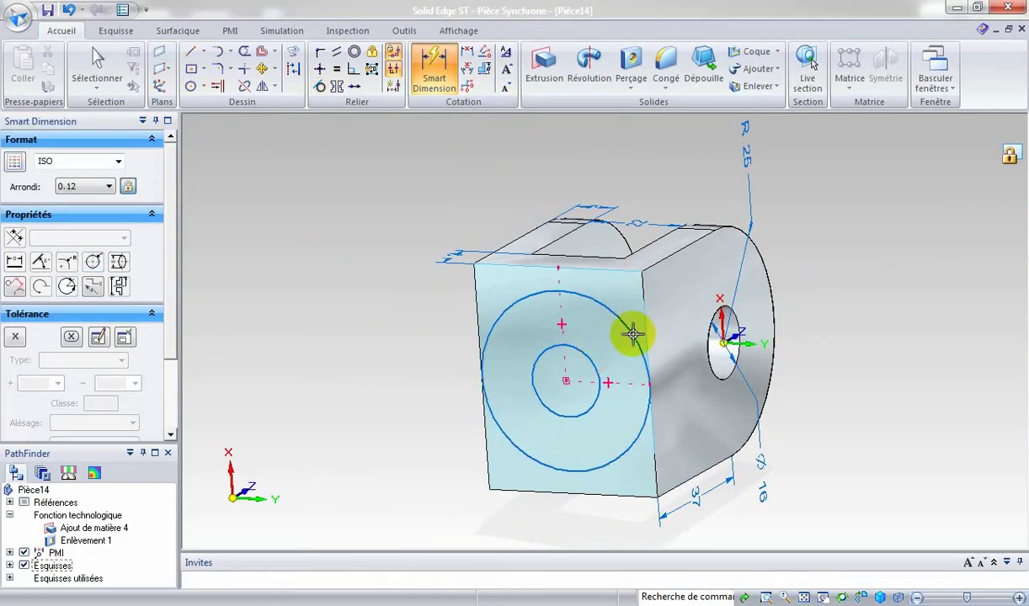
{"action": "left_click", "coordinate": [634, 336]}
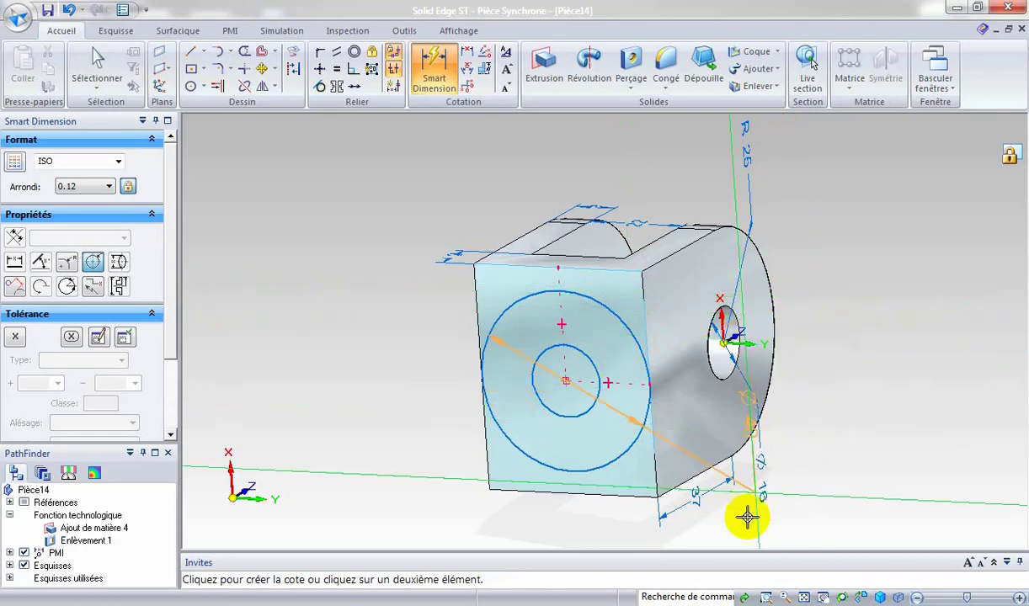
{"action": "left_click", "coordinate": [858, 596]}
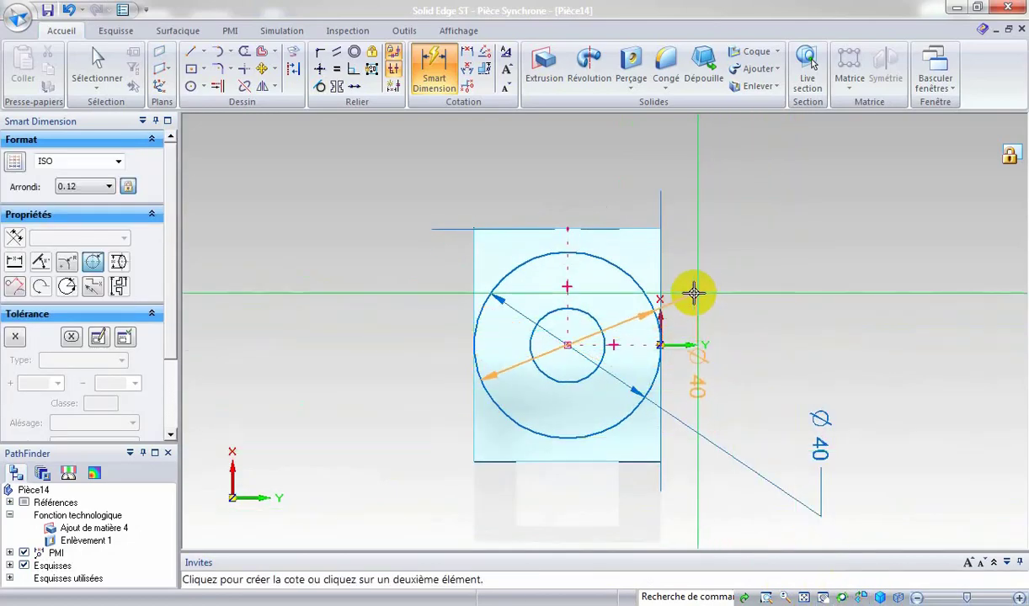
{"action": "left_click", "coordinate": [688, 230]}
{"action": "left_click", "coordinate": [544, 324]}
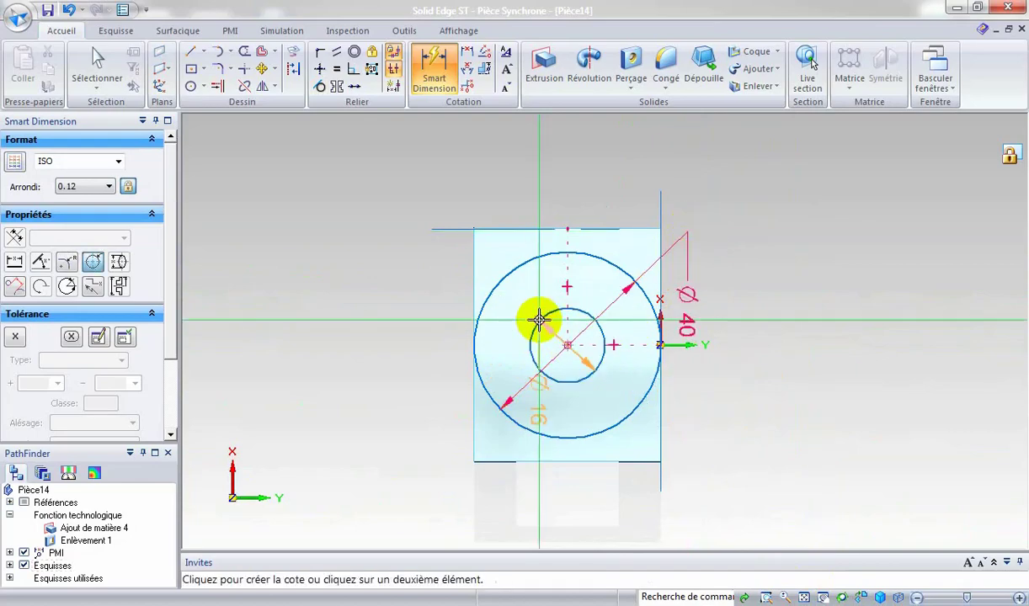
{"action": "left_click", "coordinate": [446, 312]}
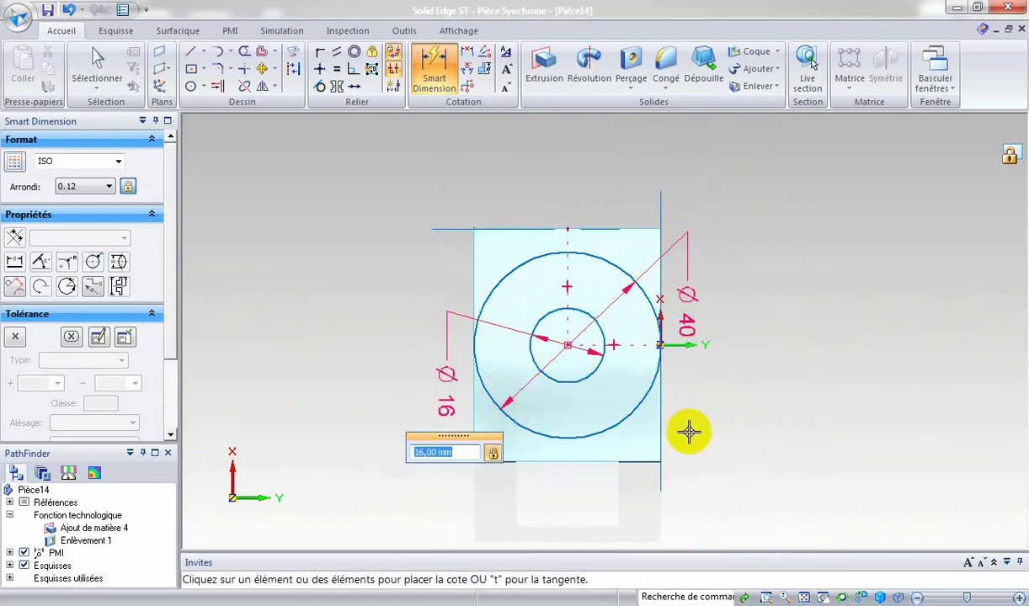
Step: Extrude the 40 mm circle outward from the base face as a solid cylindrical boss
{"action": "middle_click_drag", "start_coordinate": [852, 274], "coordinate": [758, 287]}
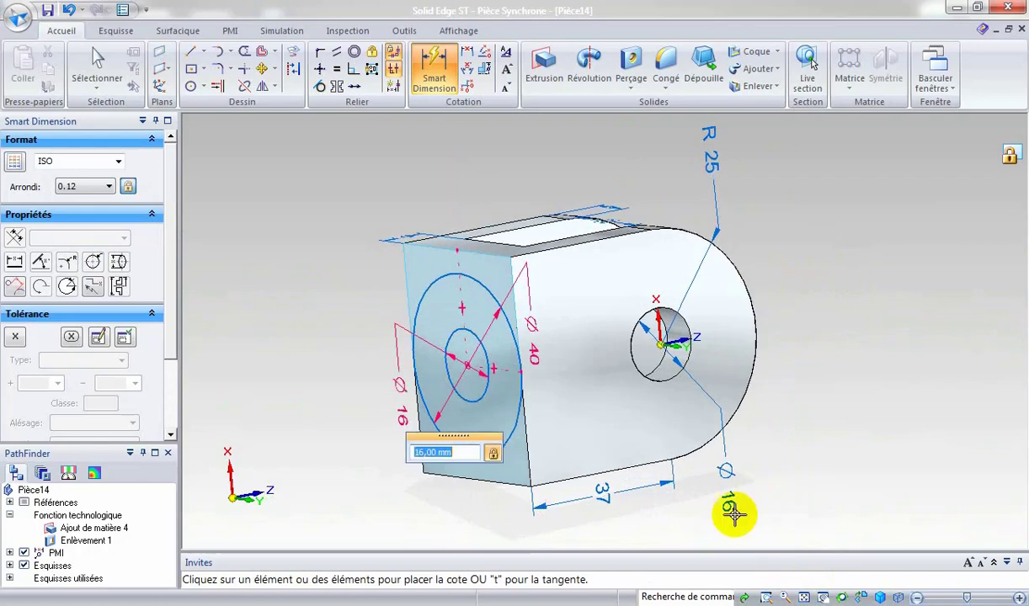
{"action": "left_click", "coordinate": [114, 82]}
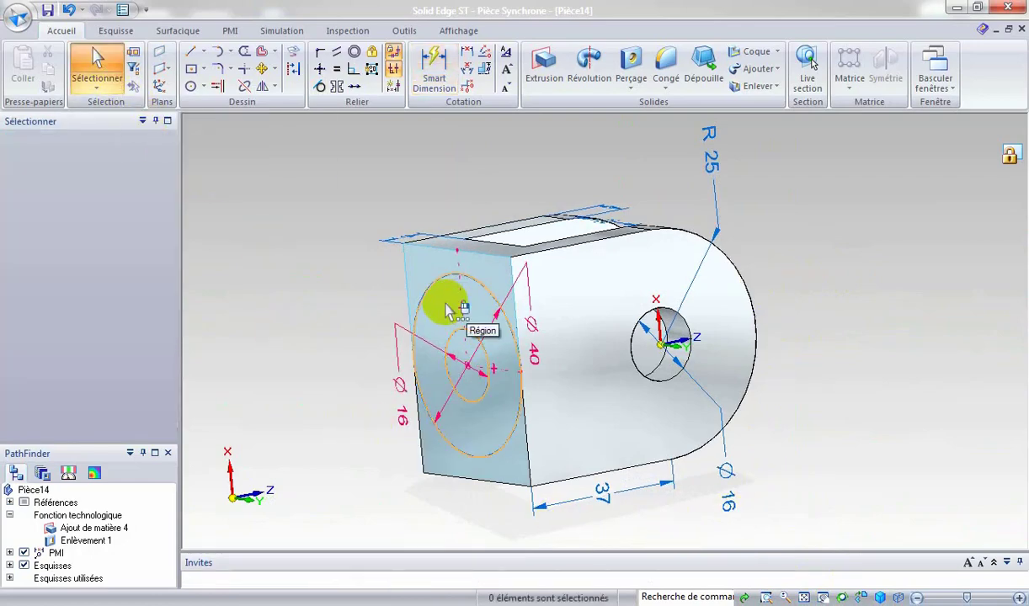
{"action": "left_click", "coordinate": [487, 292]}
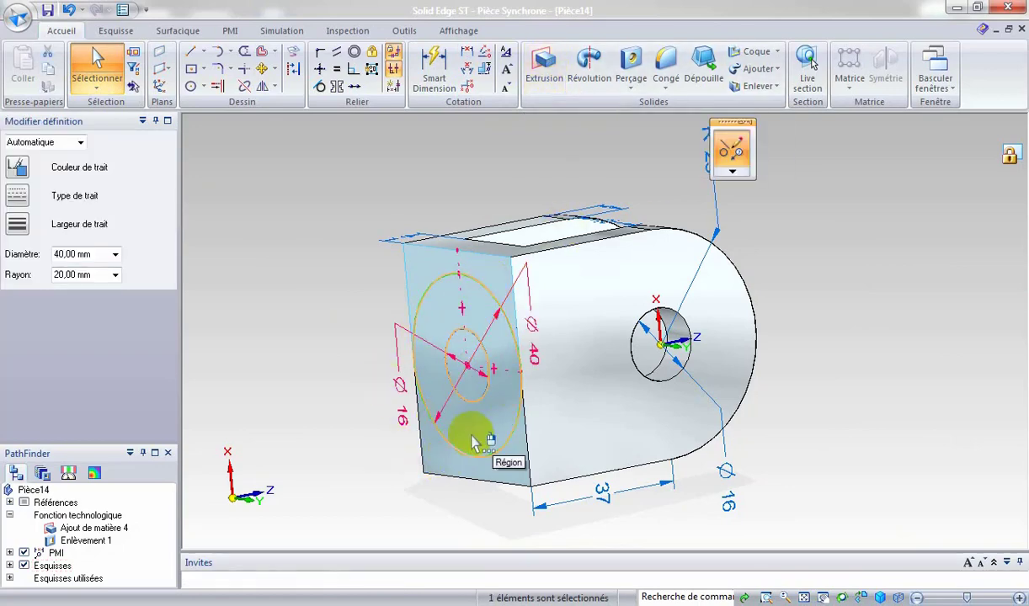
{"action": "left_click", "coordinate": [549, 61]}
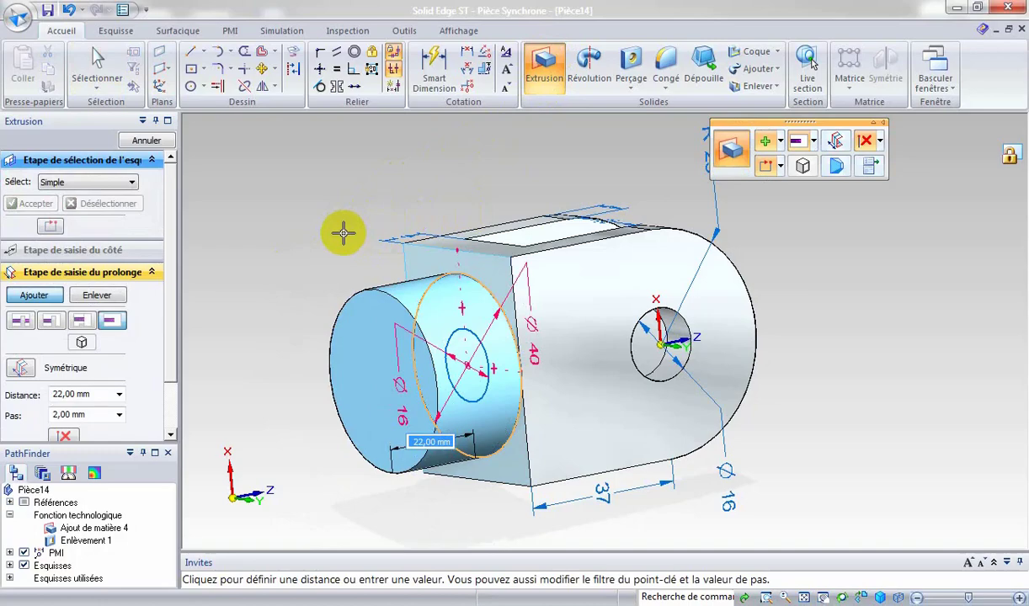
{"action": "left_click", "coordinate": [343, 233]}
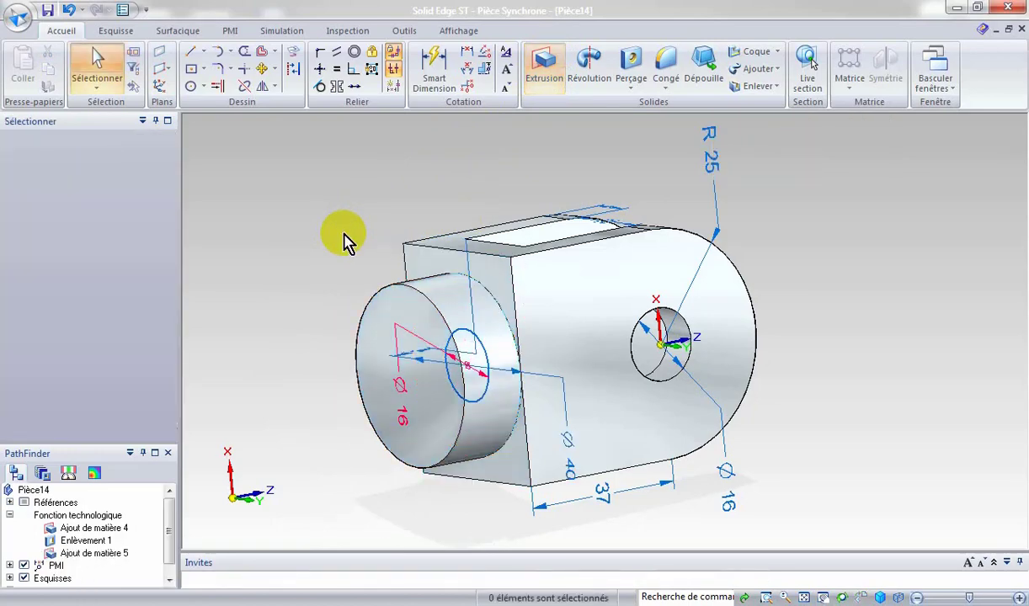
{"action": "left_click", "coordinate": [491, 368]}
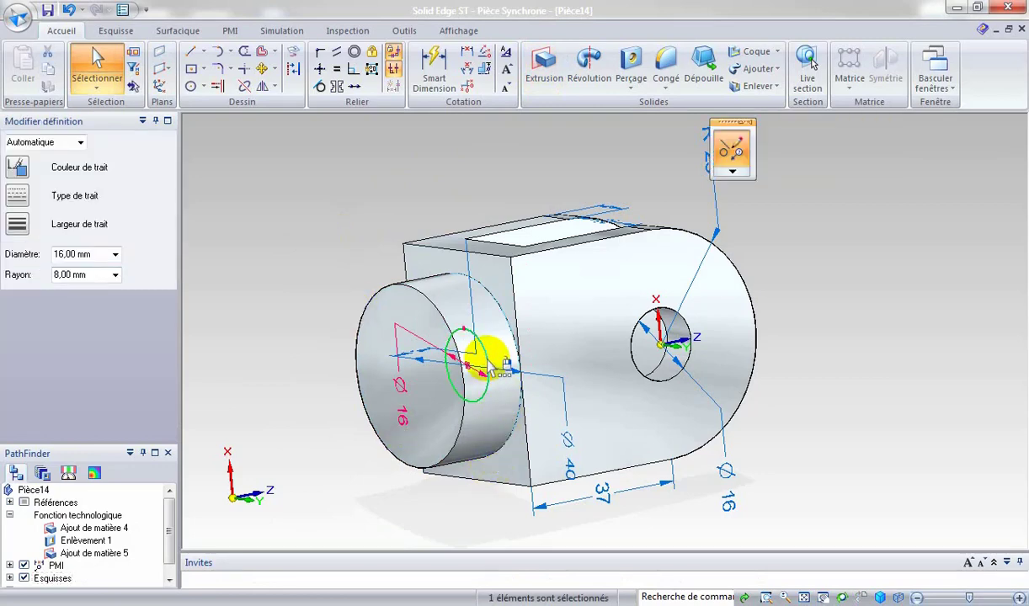
{"action": "left_click", "coordinate": [554, 76]}
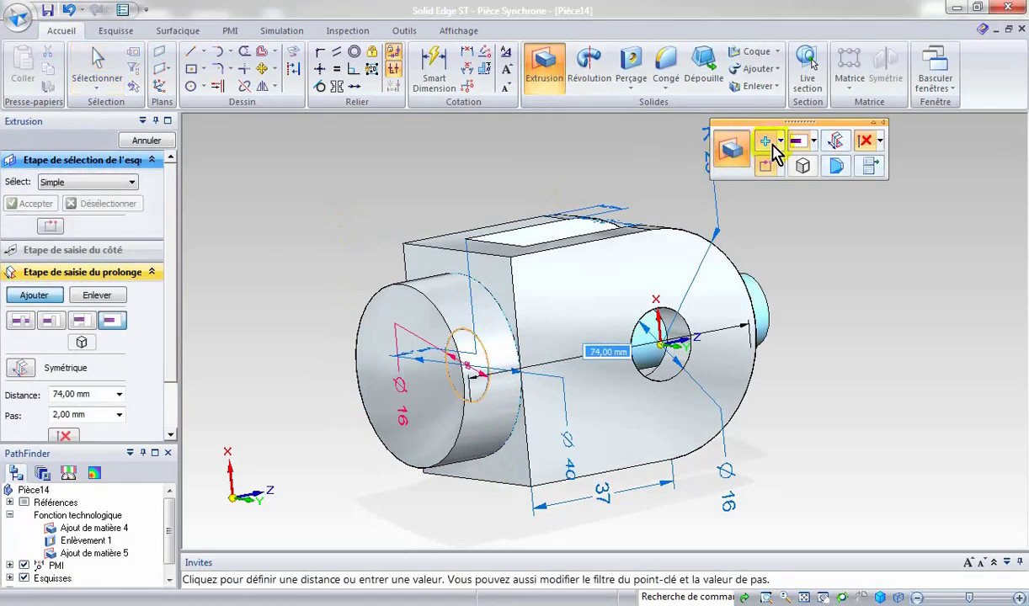
{"action": "left_click", "coordinate": [99, 296]}
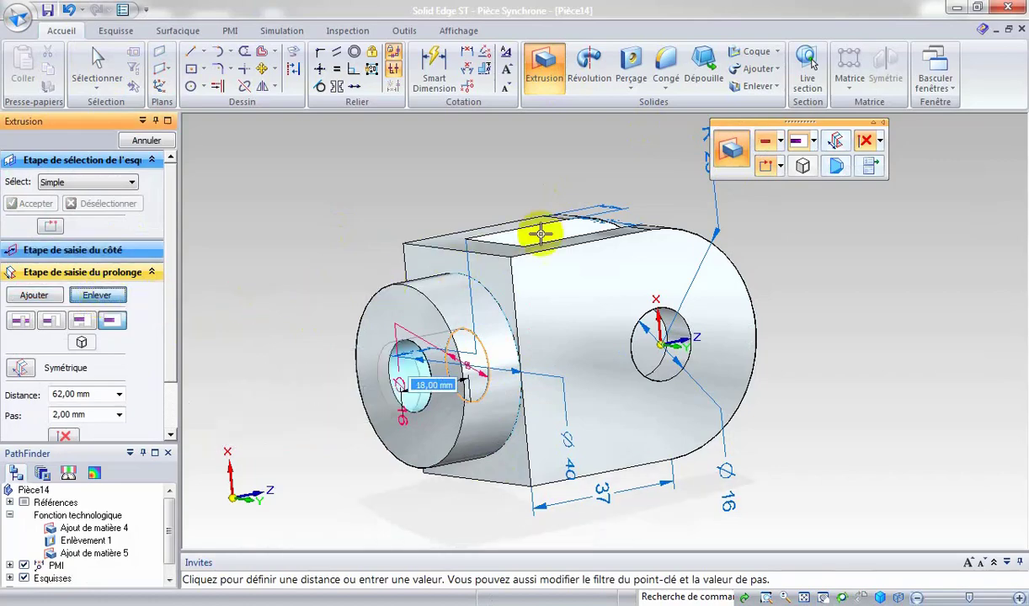
{"action": "middle_click_drag", "start_coordinate": [517, 168], "coordinate": [506, 337]}
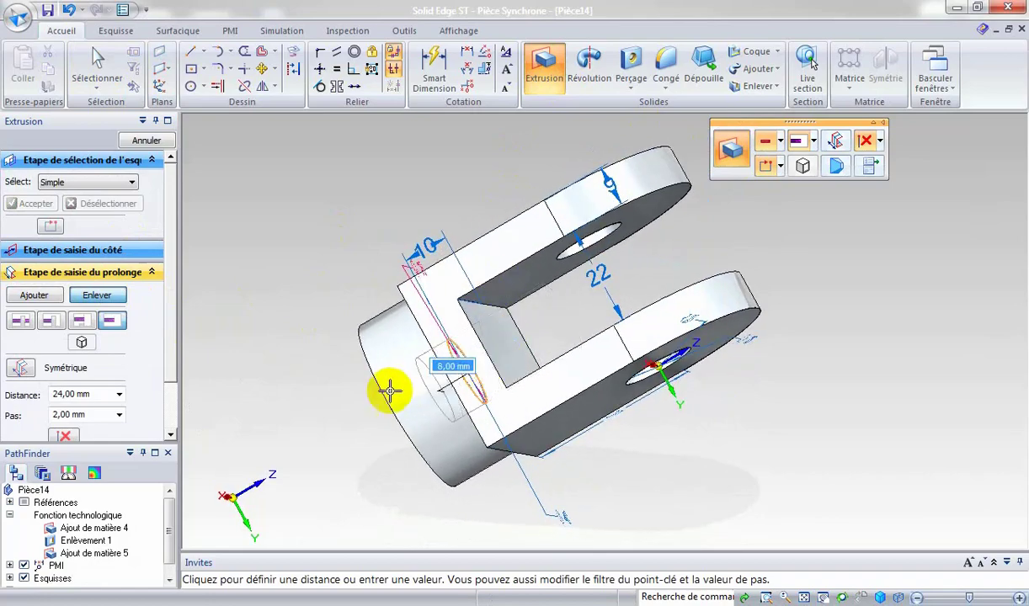
{"action": "middle_click_drag", "start_coordinate": [314, 399], "coordinate": [324, 400]}
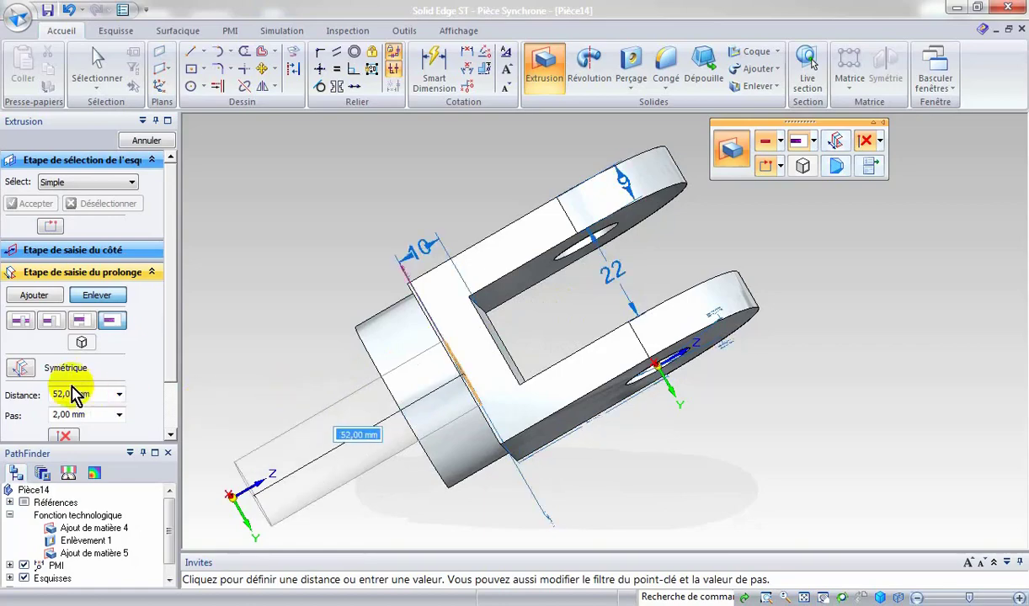
{"action": "left_click", "coordinate": [21, 368]}
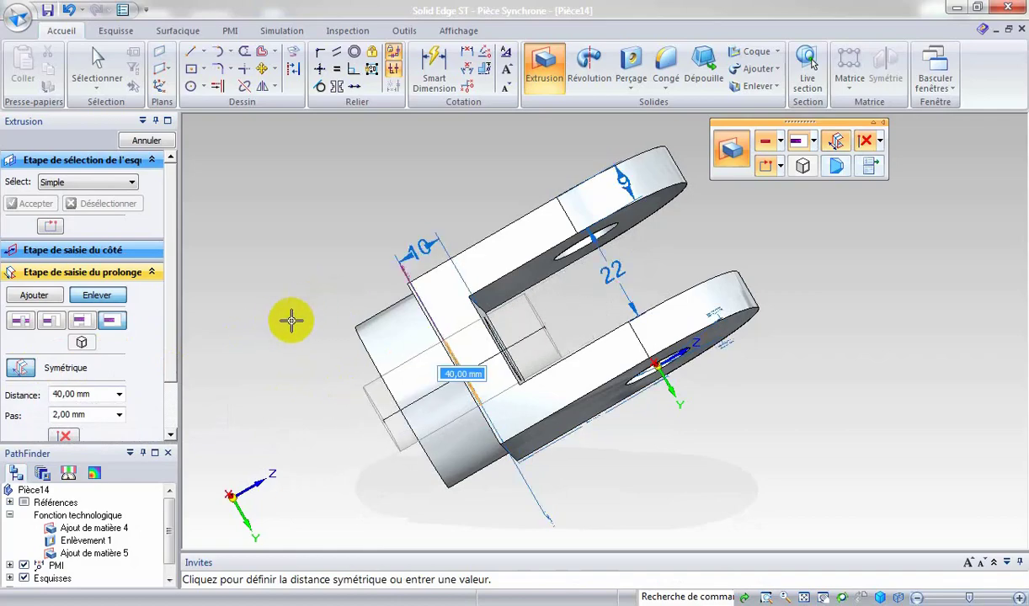
{"action": "left_click", "coordinate": [21, 369]}
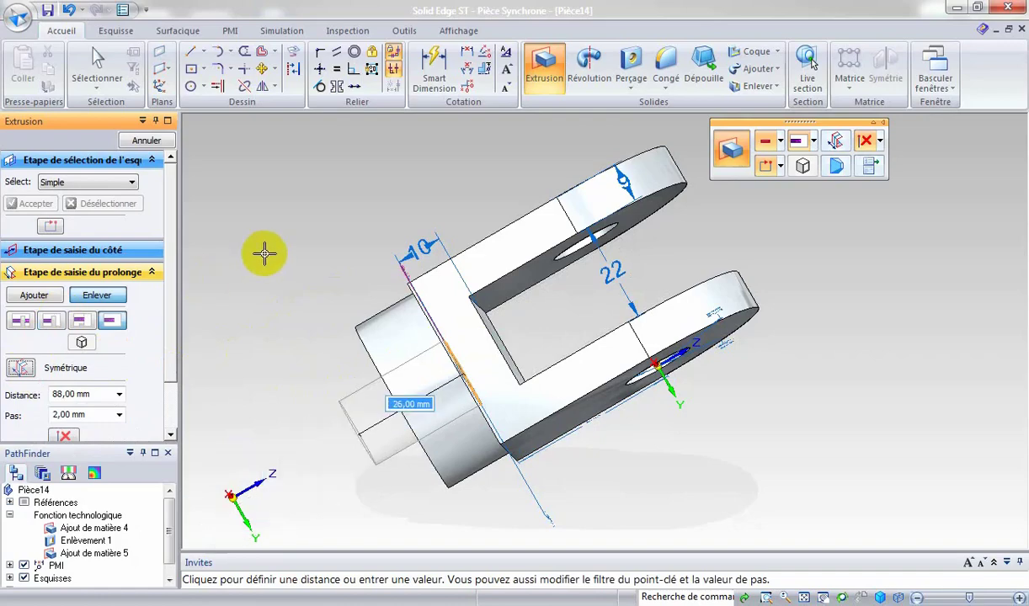
{"action": "key", "text": "Escape"}
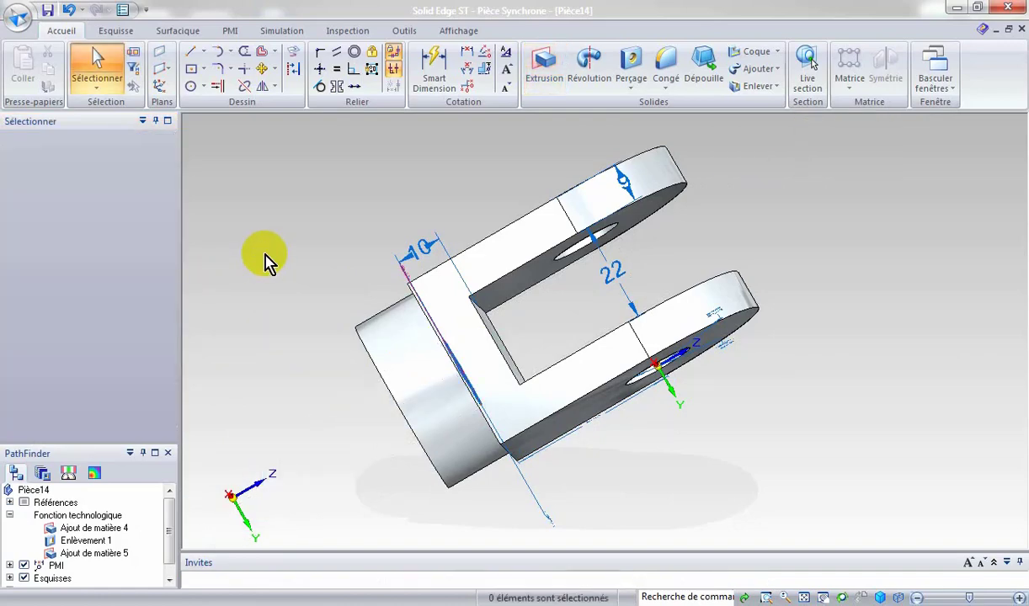
Step: Cut the 16 mm circle symmetrically over 76 mm through the boss and the block's base using Extrude
{"action": "middle_click_drag", "start_coordinate": [275, 246], "coordinate": [327, 269]}
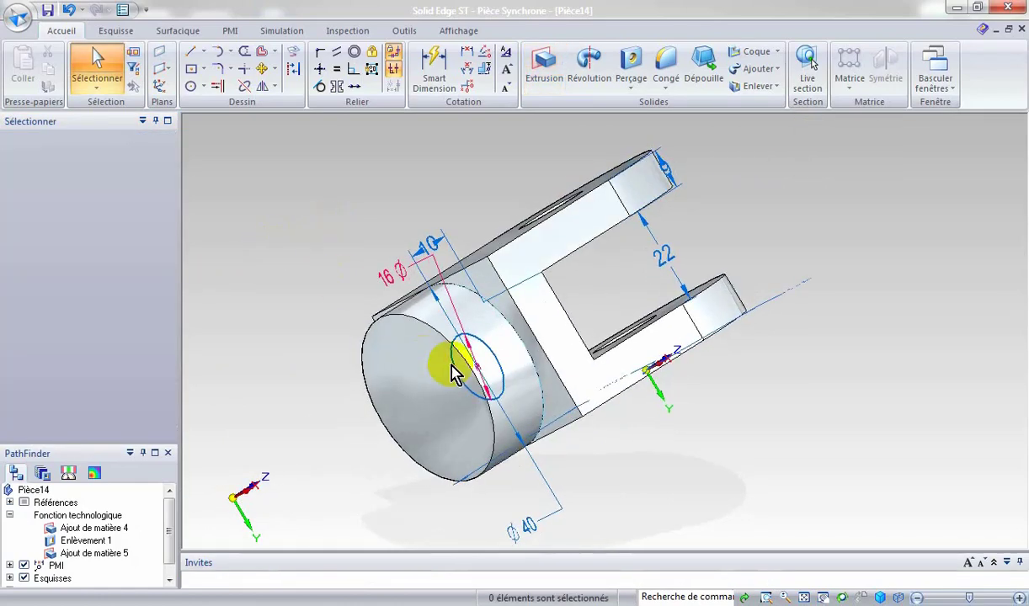
{"action": "left_click", "coordinate": [494, 360]}
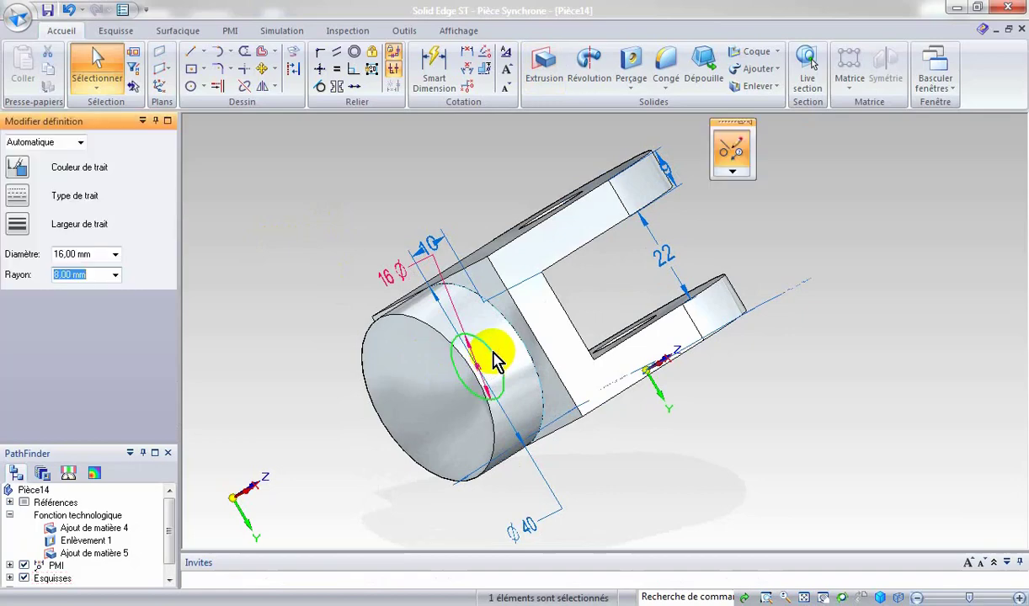
{"action": "left_click", "coordinate": [547, 75]}
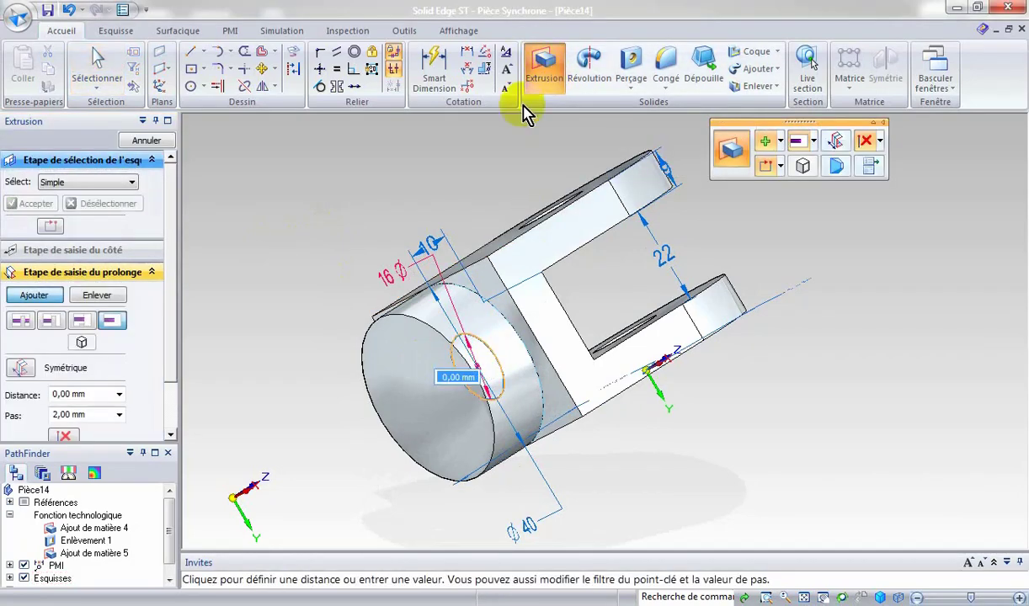
{"action": "left_click", "coordinate": [97, 296]}
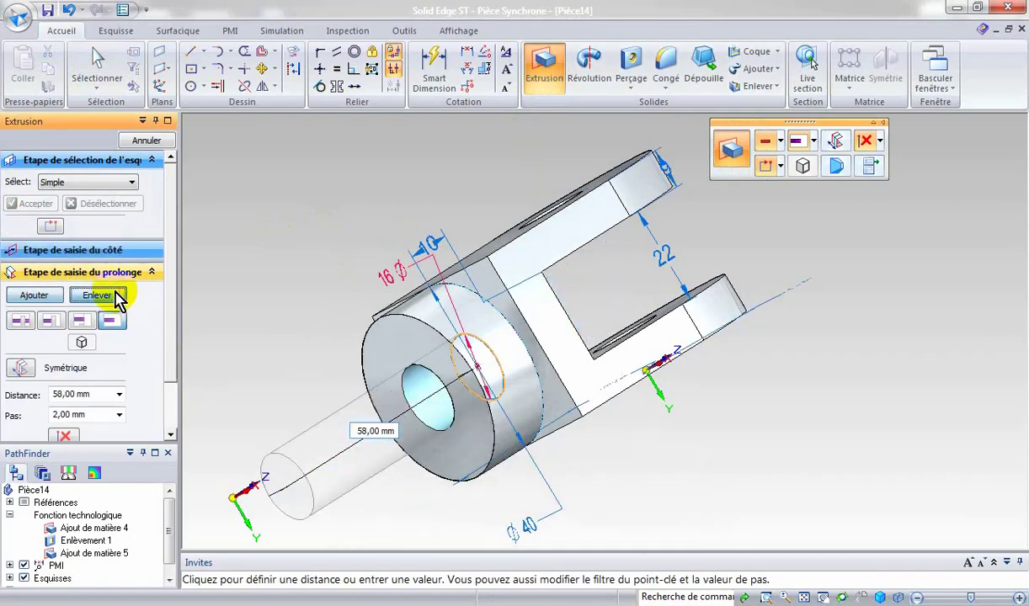
{"action": "left_click", "coordinate": [22, 368]}
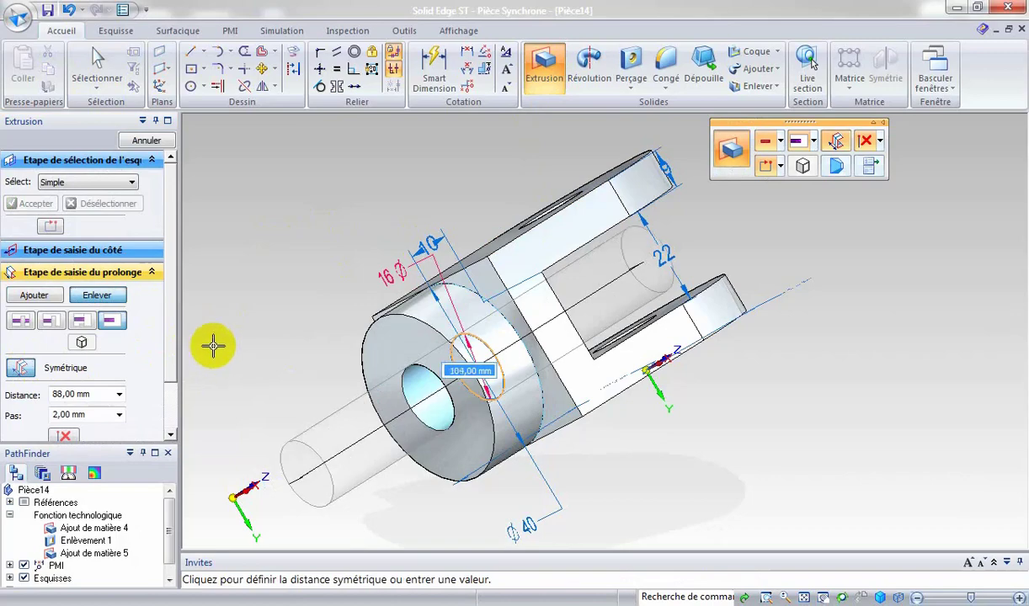
{"action": "middle_click_drag", "start_coordinate": [205, 346], "coordinate": [193, 349]}
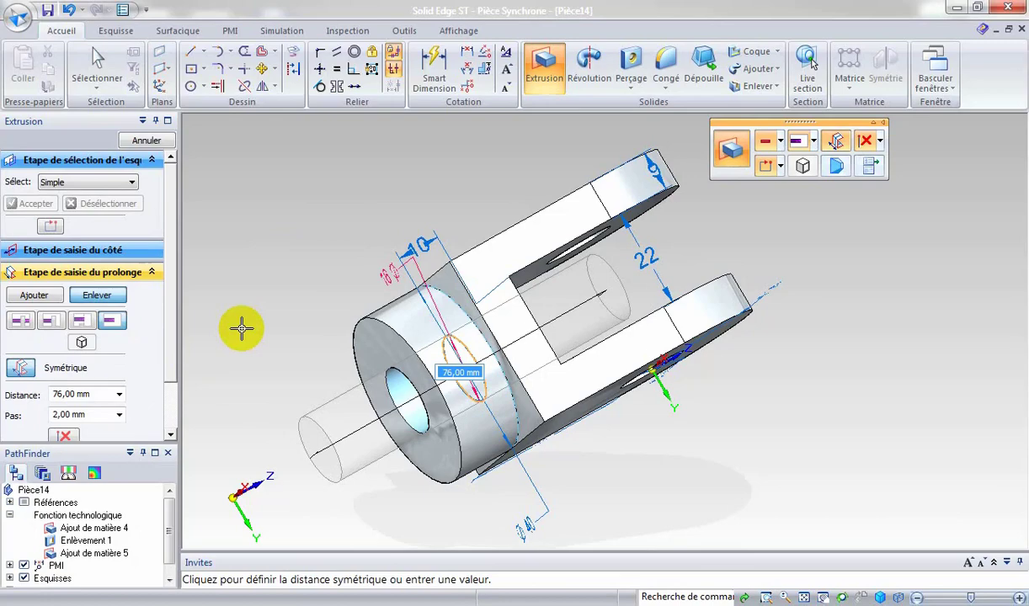
{"action": "left_click", "coordinate": [242, 328]}
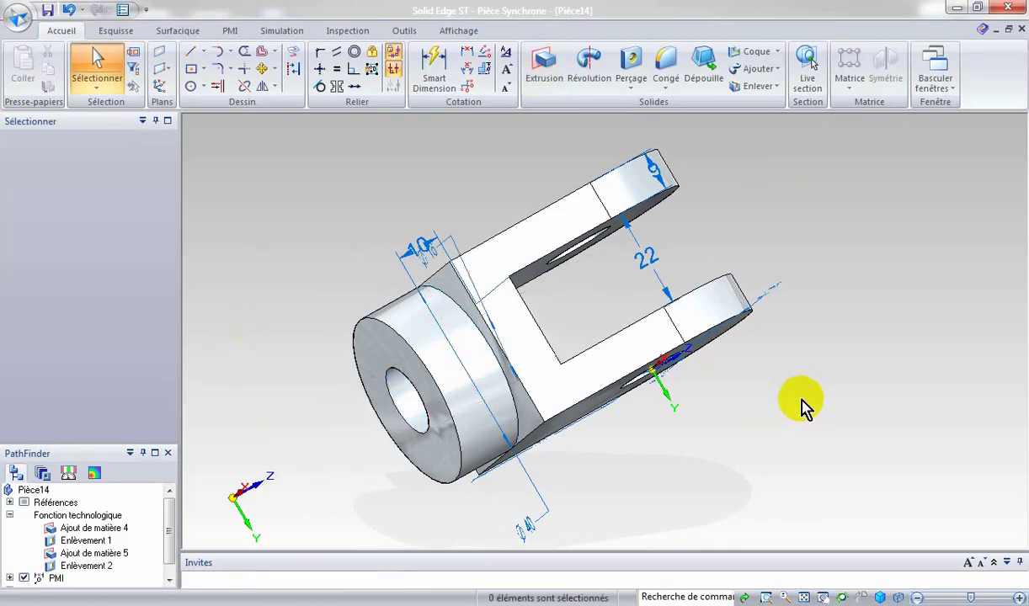
Step: Fit the part in view and hide the PMI dimensions and references, leaving only the solid model displayed
{"action": "middle_click_drag", "start_coordinate": [924, 303], "coordinate": [791, 480]}
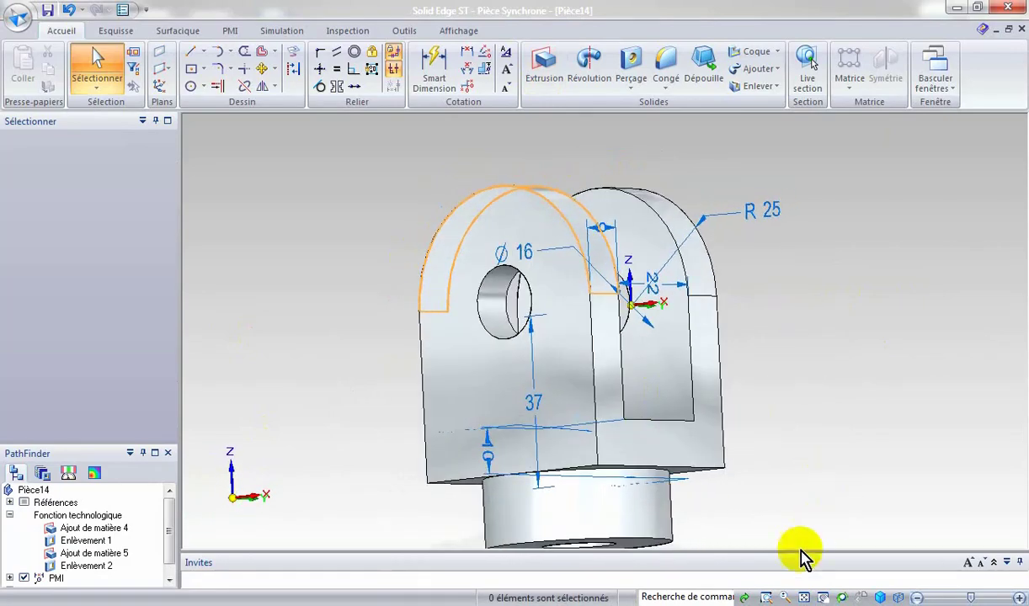
{"action": "left_click", "coordinate": [804, 596]}
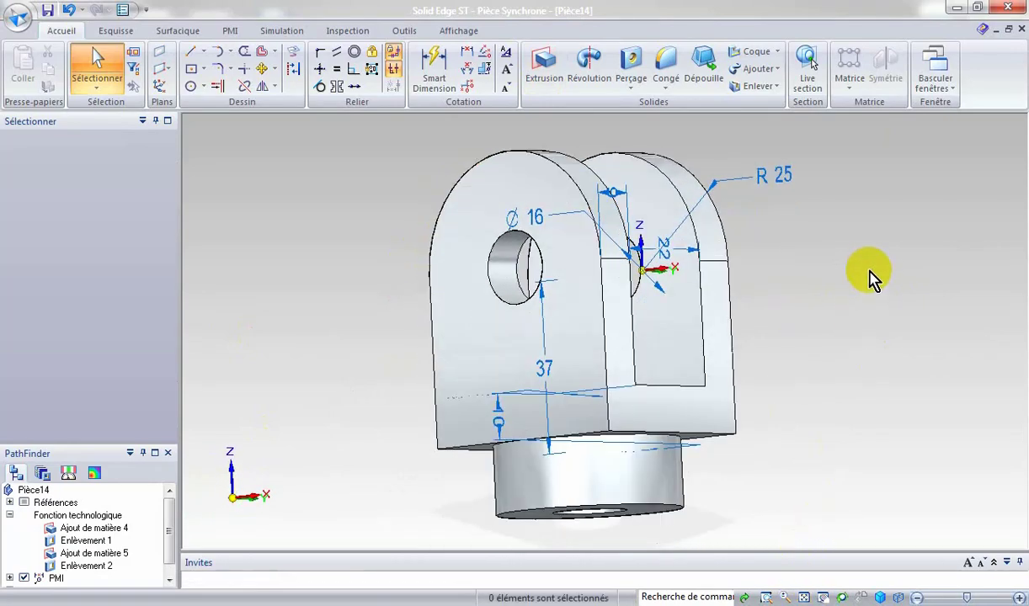
{"action": "middle_click_drag", "start_coordinate": [869, 270], "coordinate": [835, 313]}
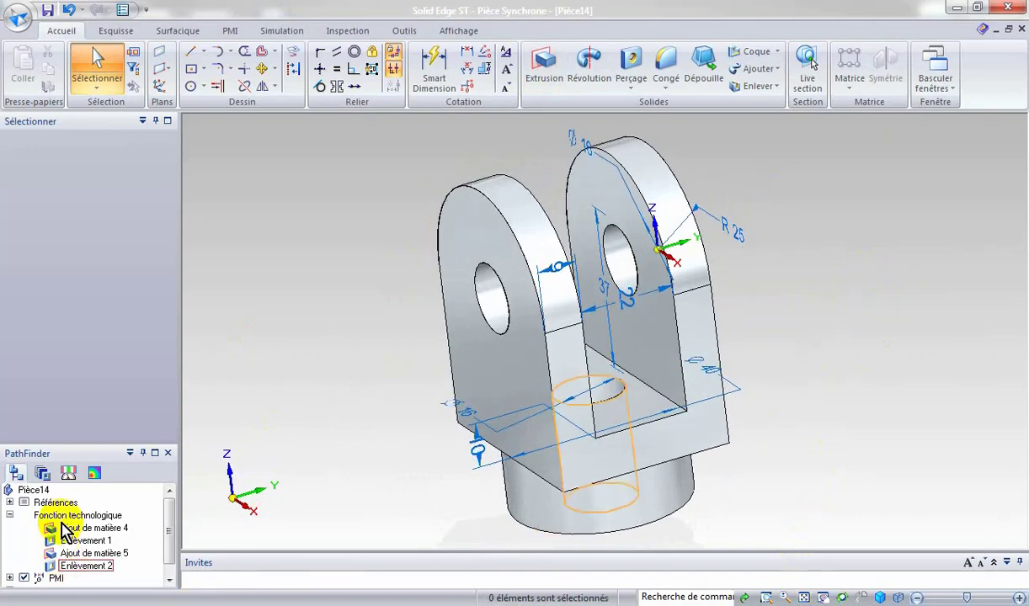
{"action": "left_click", "coordinate": [25, 579]}
{"action": "scroll", "coordinate": [170, 547], "scroll_direction": "down", "scroll_amount": 1}
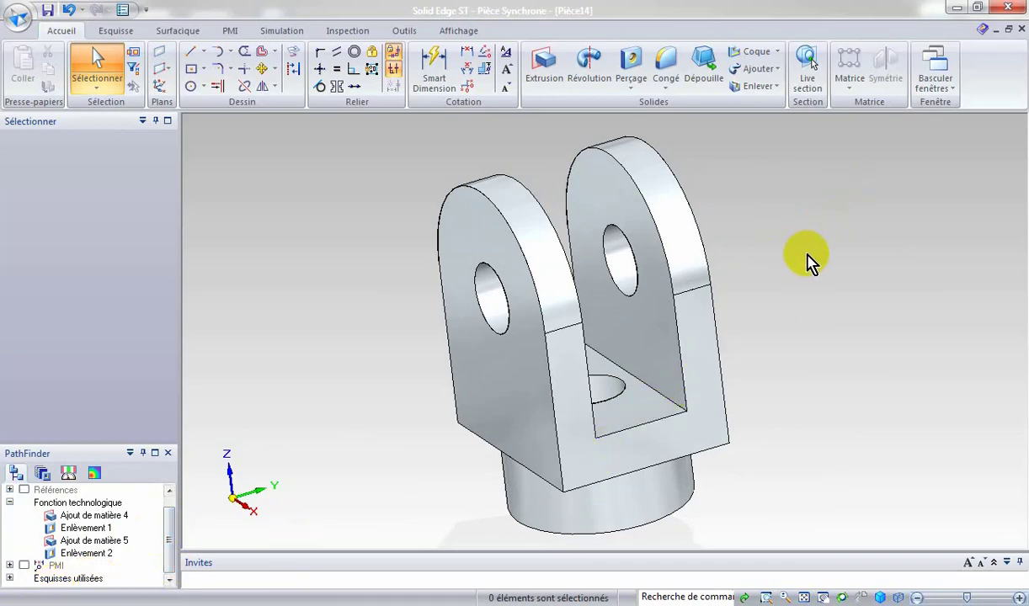
Step: Show the reference planes and coordinate system, expand their entries, and hide them again
{"action": "middle_click_drag", "start_coordinate": [836, 334], "coordinate": [517, 338]}
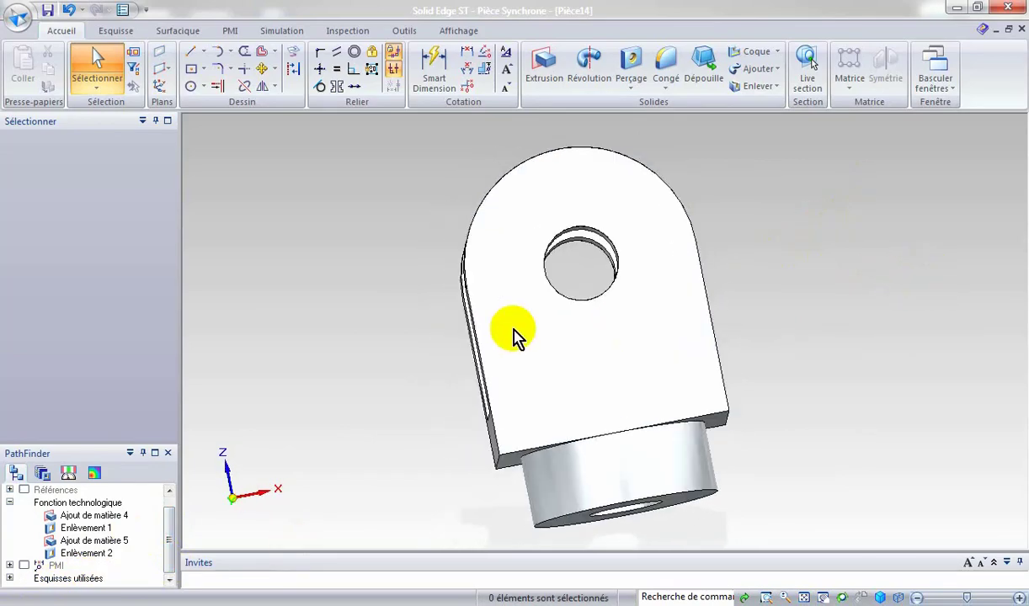
{"action": "middle_click_drag", "start_coordinate": [467, 288], "coordinate": [707, 322]}
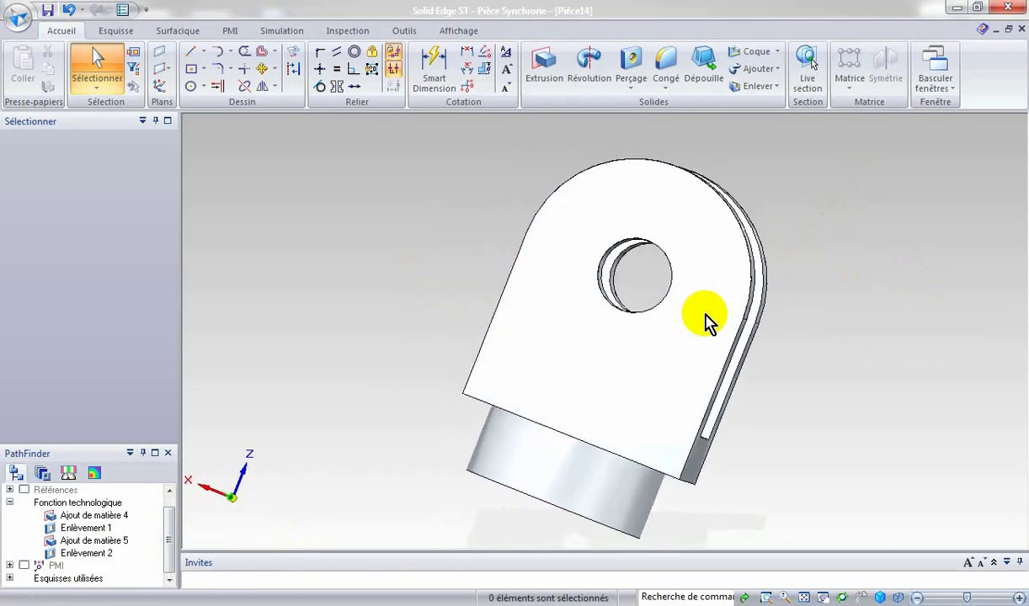
{"action": "middle_click_drag", "start_coordinate": [638, 356], "coordinate": [575, 343]}
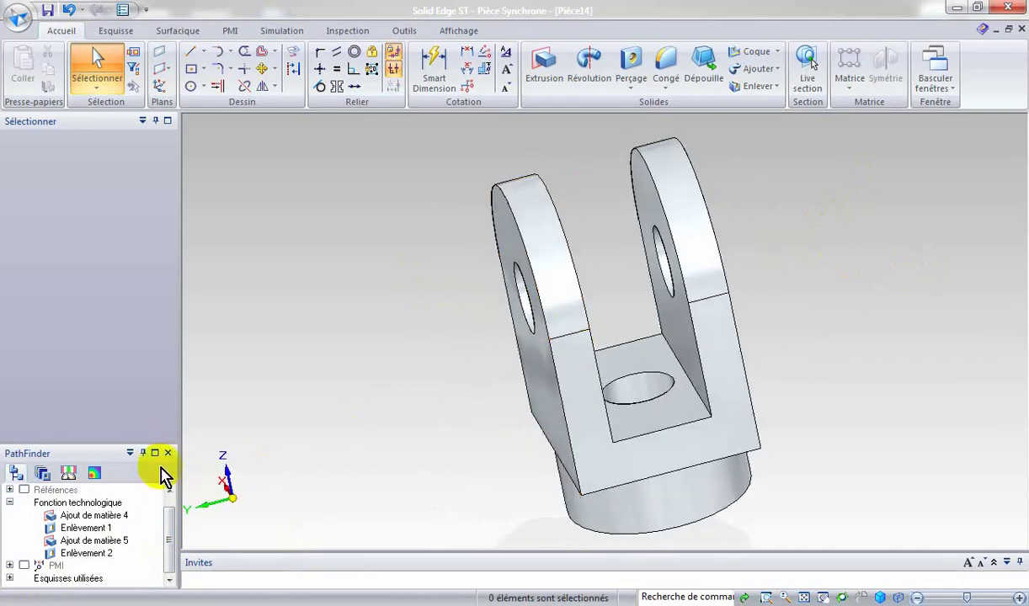
{"action": "left_click", "coordinate": [24, 489]}
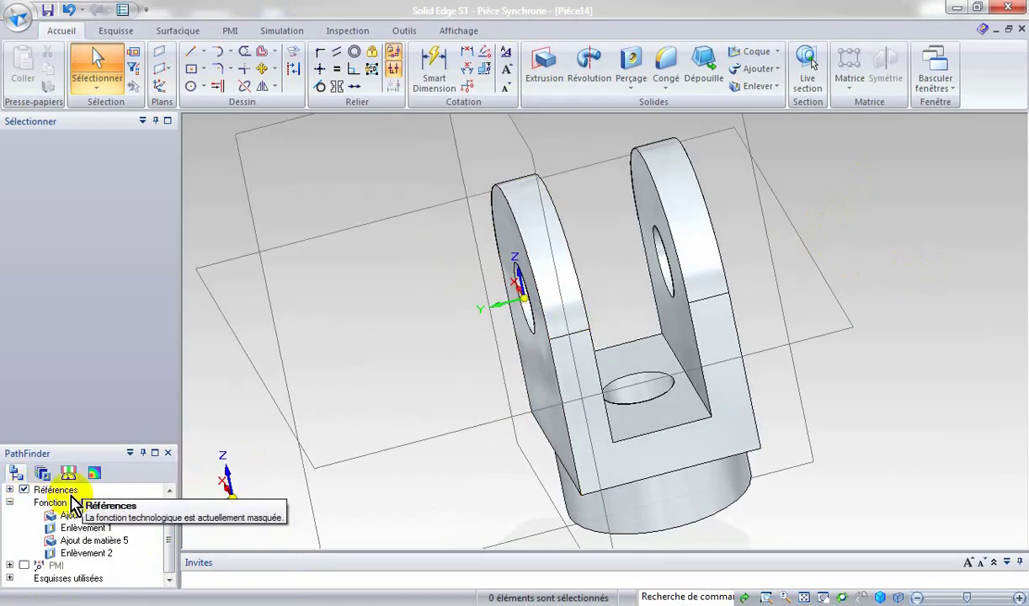
{"action": "left_click", "coordinate": [9, 490]}
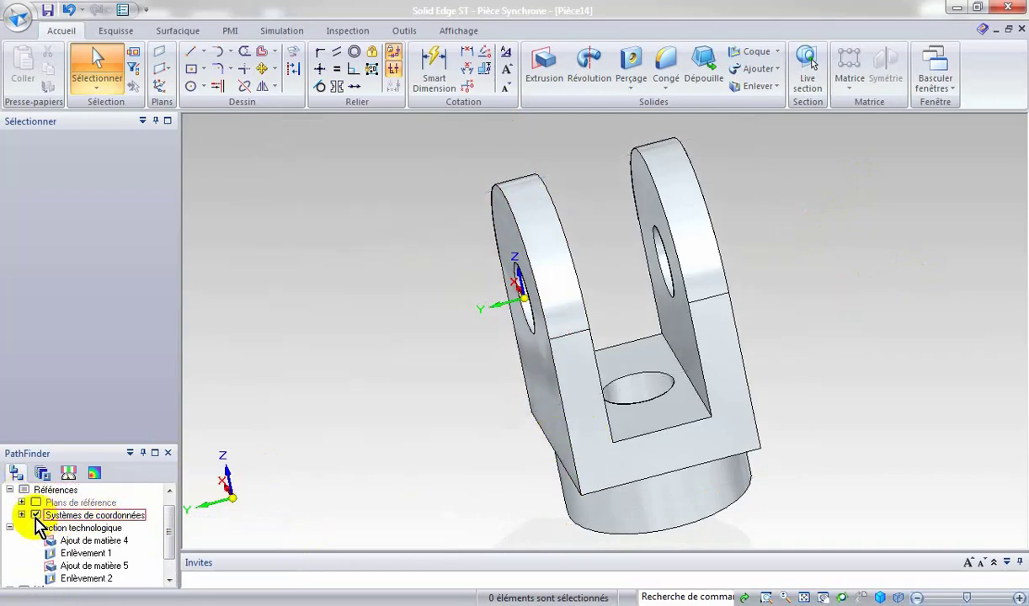
{"action": "left_click", "coordinate": [21, 515]}
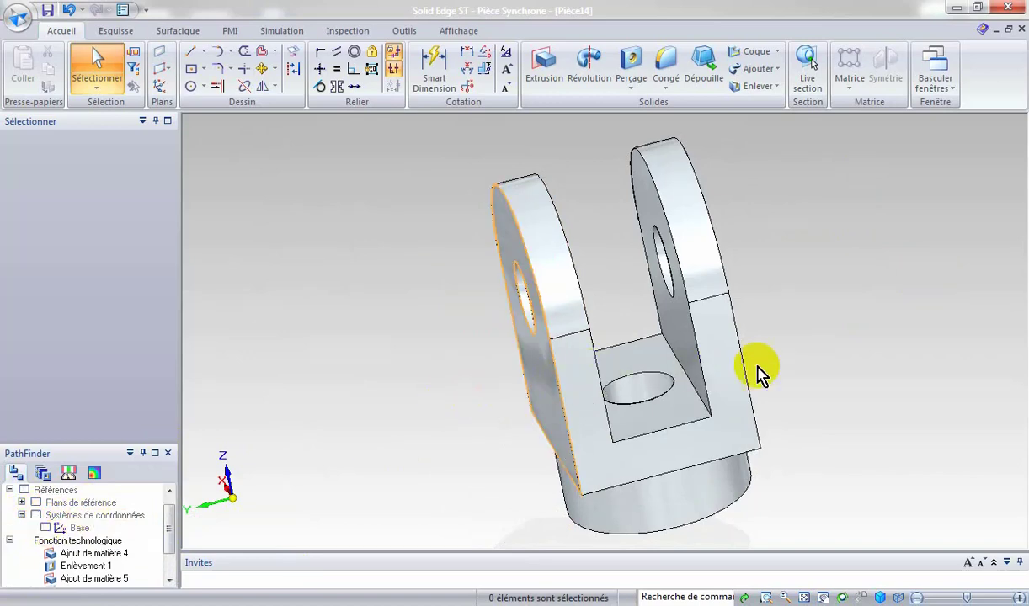
{"action": "middle_click_drag", "start_coordinate": [841, 310], "coordinate": [482, 404]}
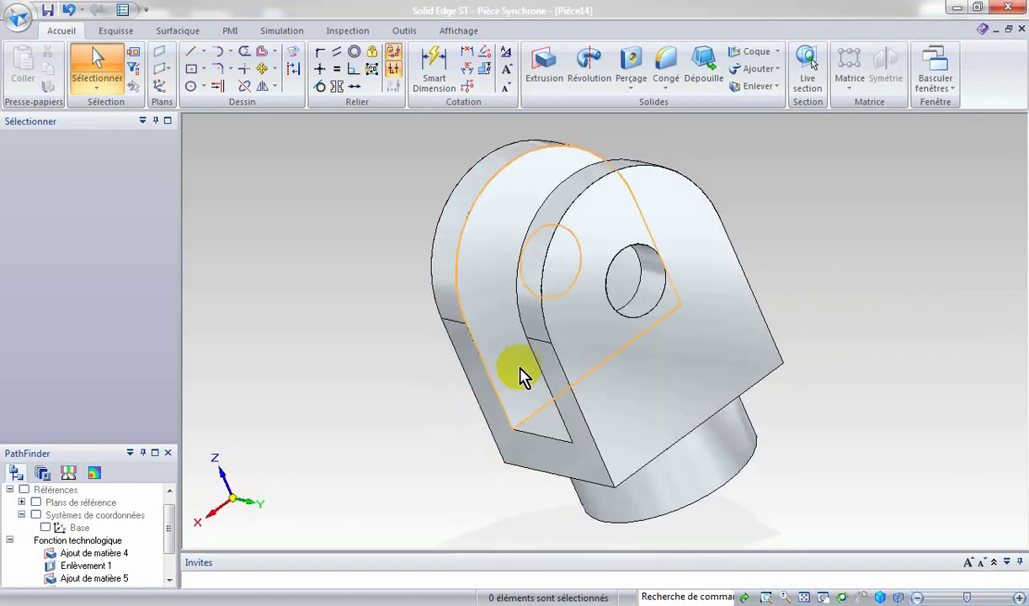